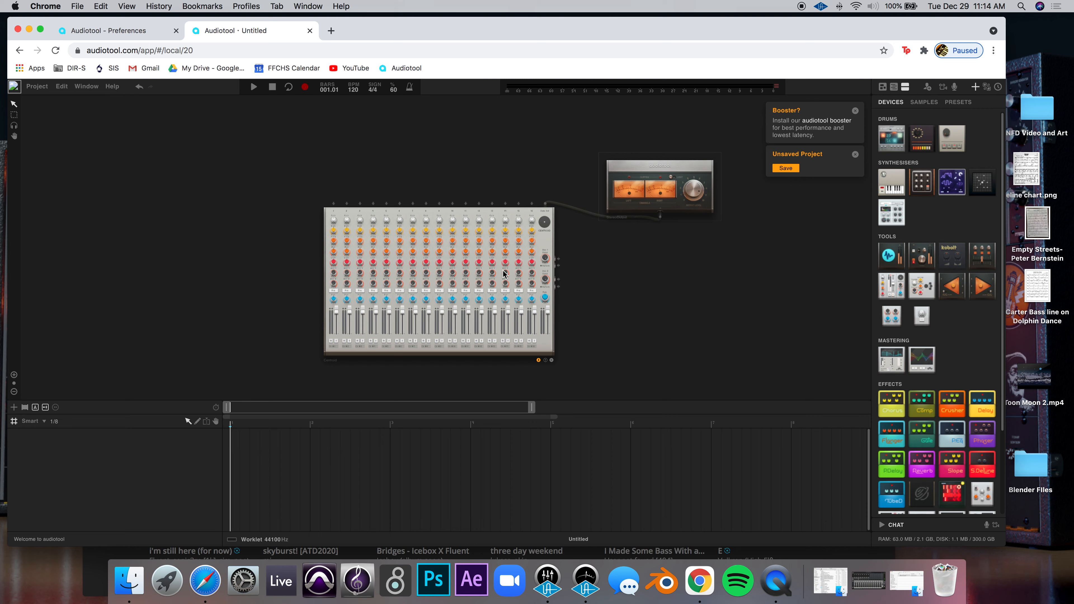
Step: Start a sample upload from the untitled project and acknowledge the notice about the upload terms
left_click(37, 87)
mouse_move(81, 239)
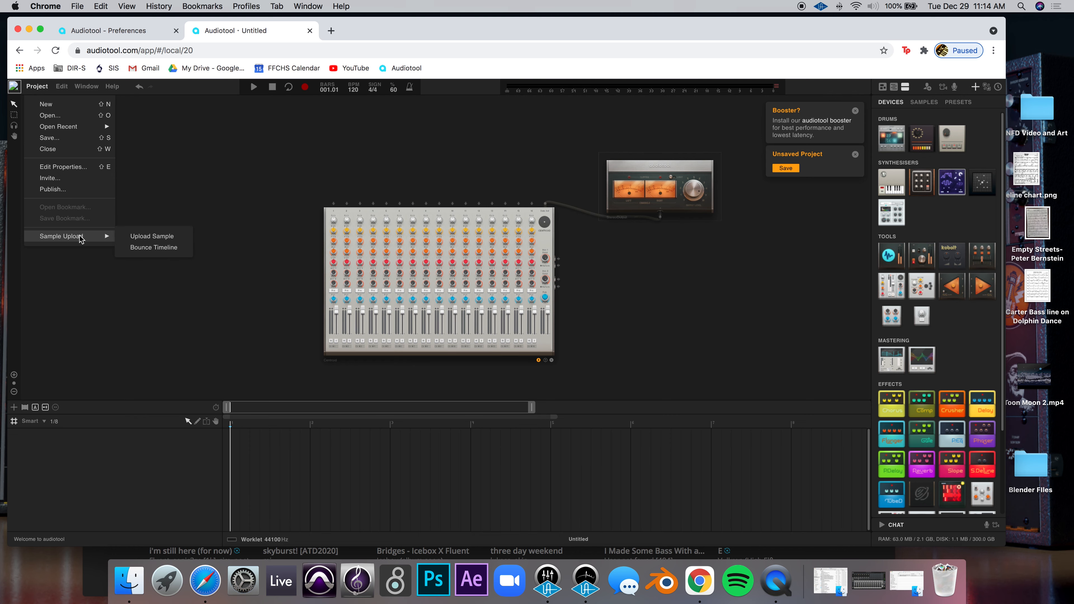
left_click(165, 238)
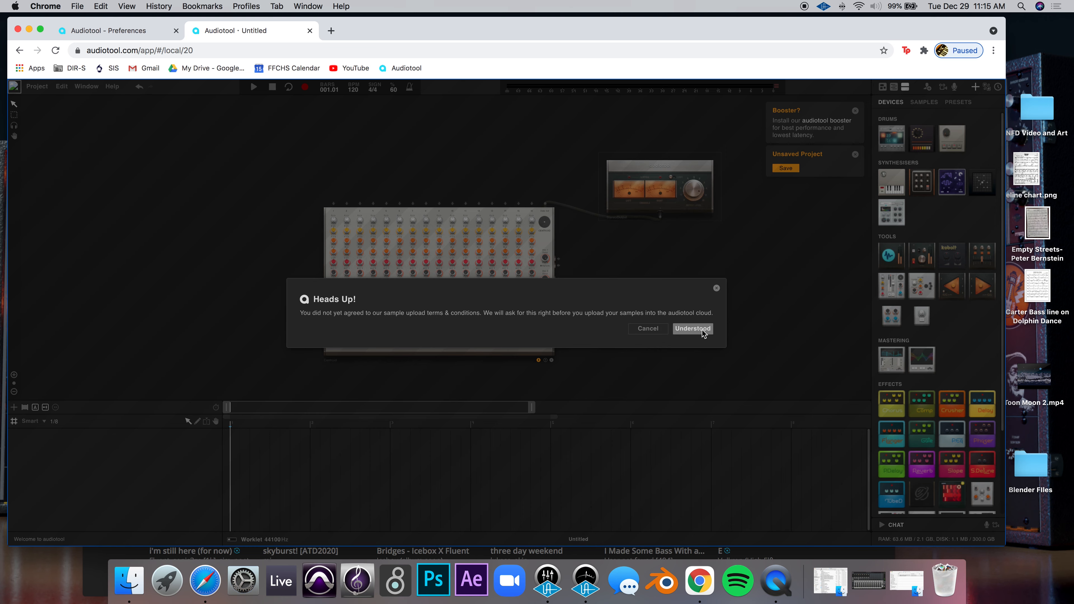
left_click(688, 329)
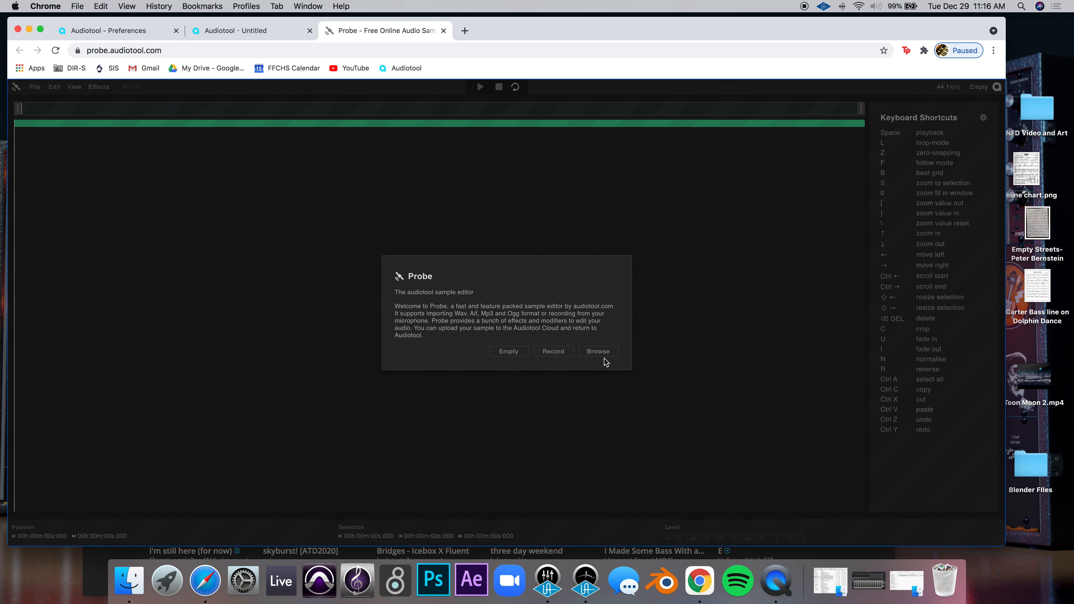
Step: Load 550320__beerbelly38__sleigh-bells8-dpa-omni.wav from the Freesound Downloads folder on the Desktop into the Probe sample editor
left_click(596, 354)
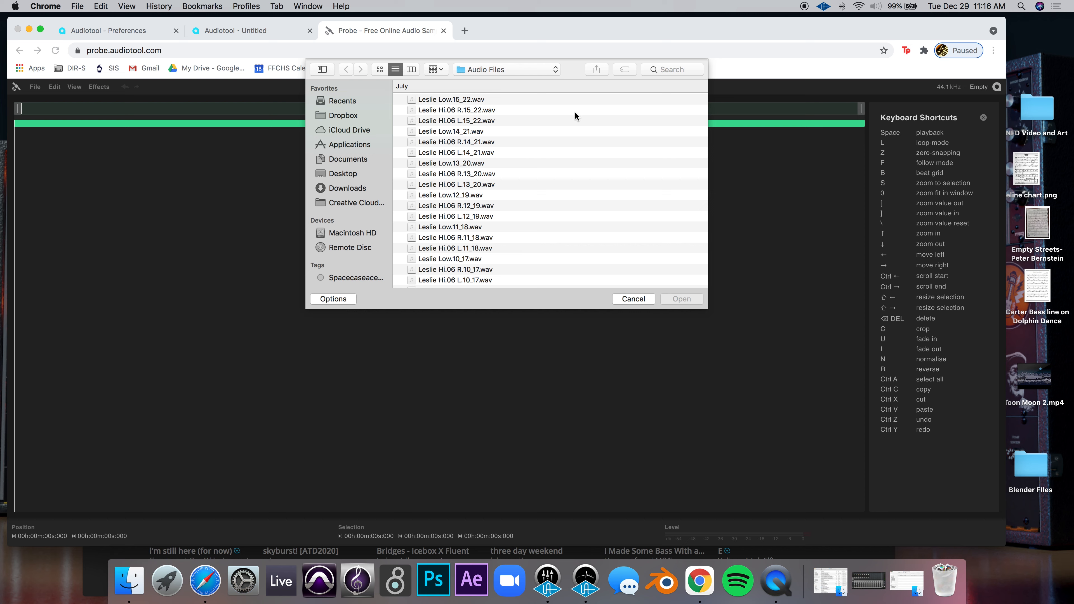
left_click(337, 174)
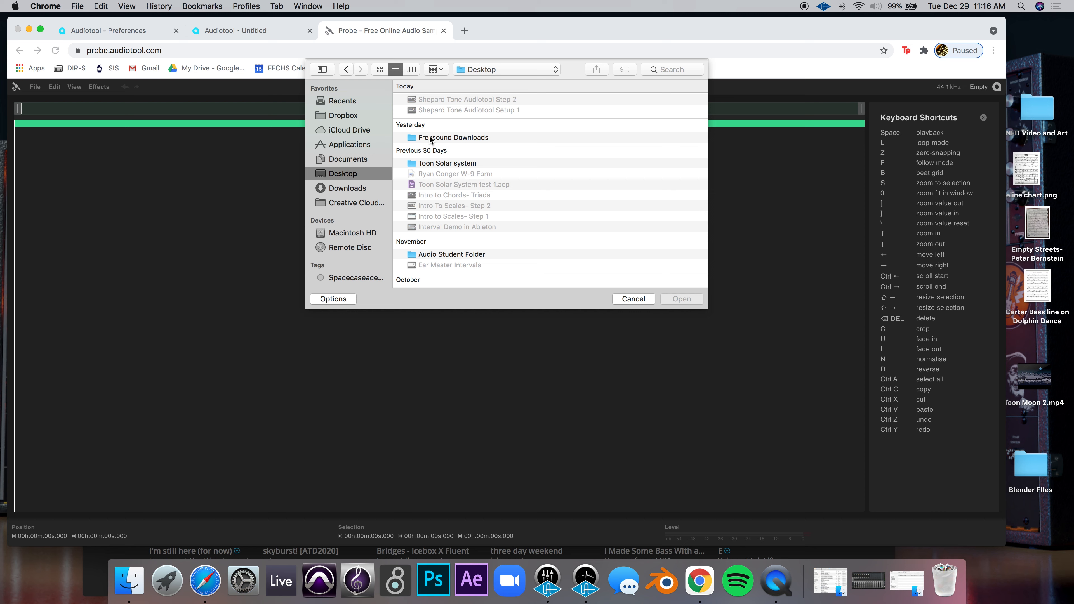
left_click(431, 138)
double_click(430, 138)
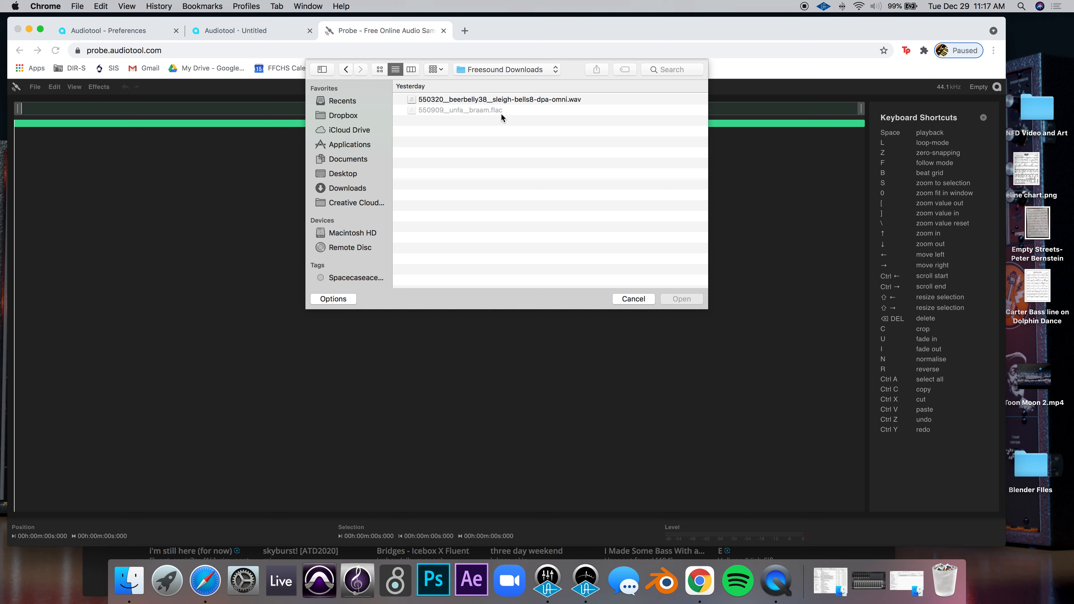
left_click(545, 100)
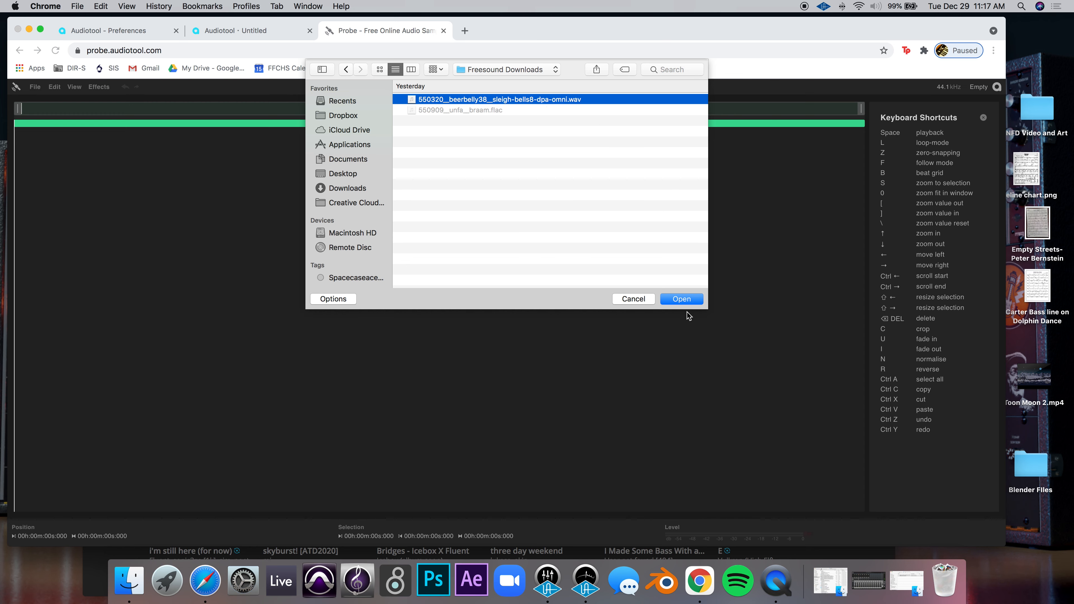
left_click(681, 300)
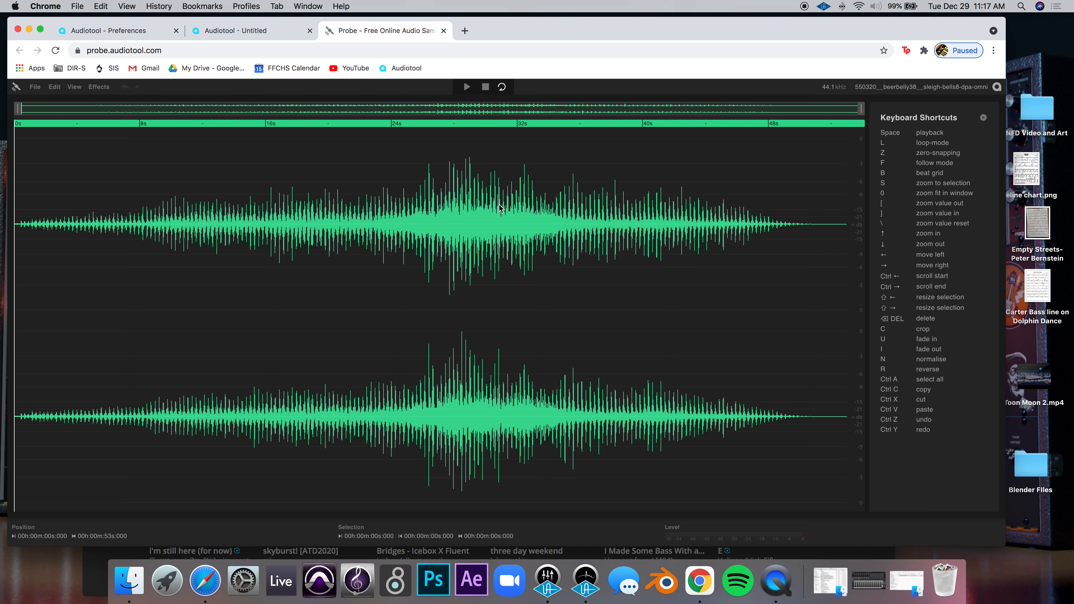
Step: Listen to the loaded sleigh bells sample from its beginning and stop playback
left_click(466, 87)
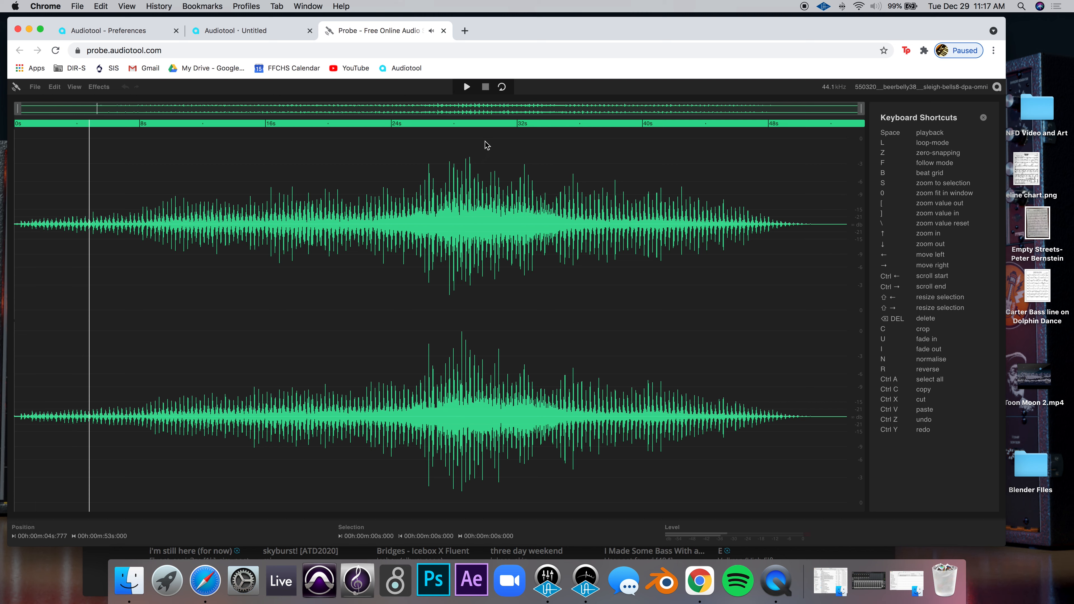
key("space")
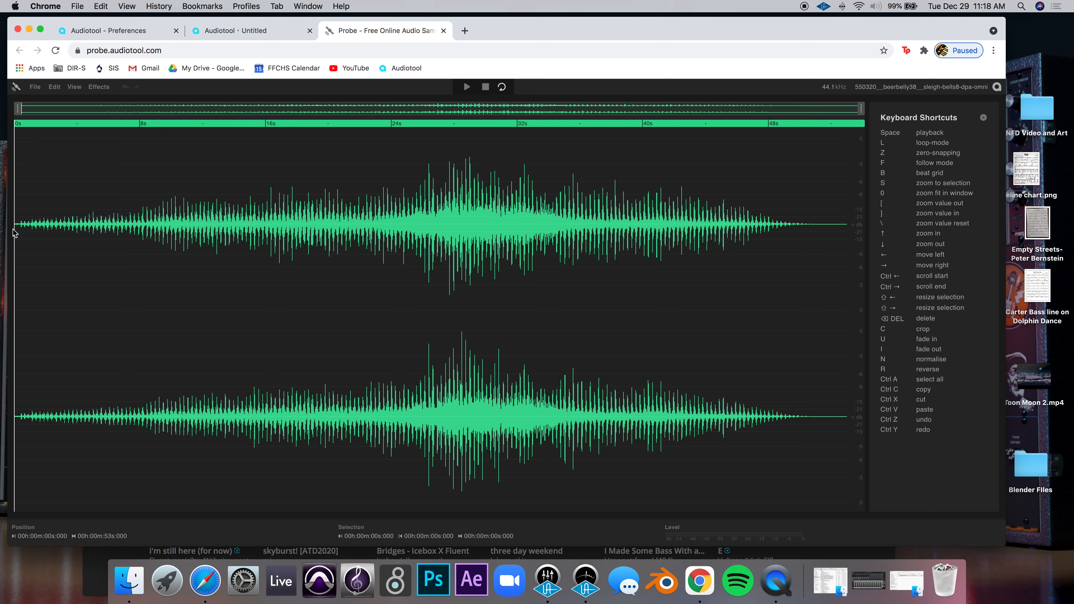
Step: Try selecting the waveform from about 8.5 to 26.2 s and from about 14.9 to 26.8 s, clearing the selection at the end
left_click_drag(148, 224, 427, 239)
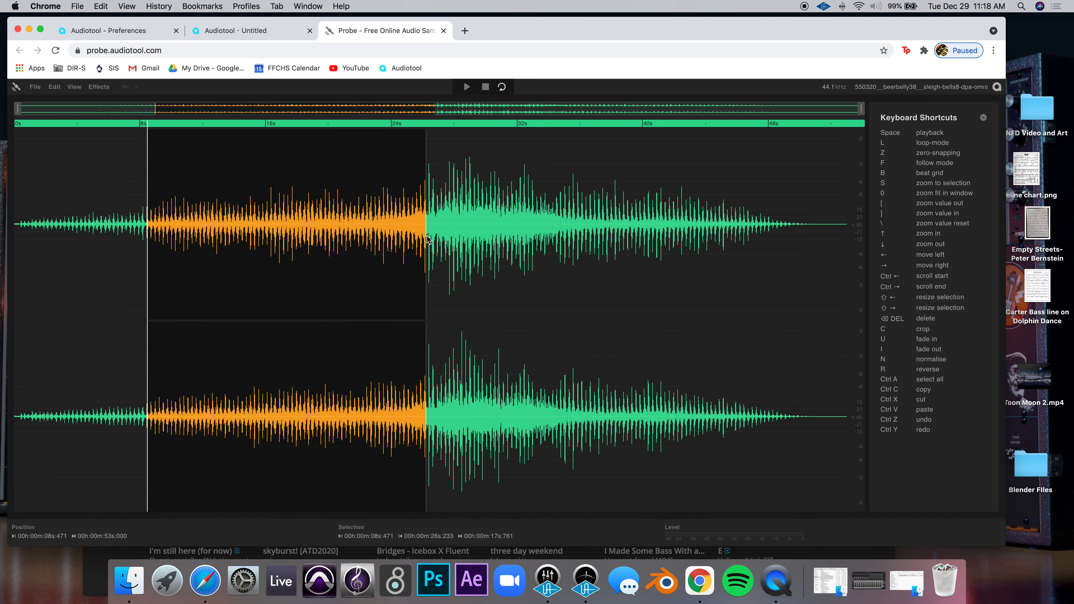
left_click_drag(249, 215, 435, 223)
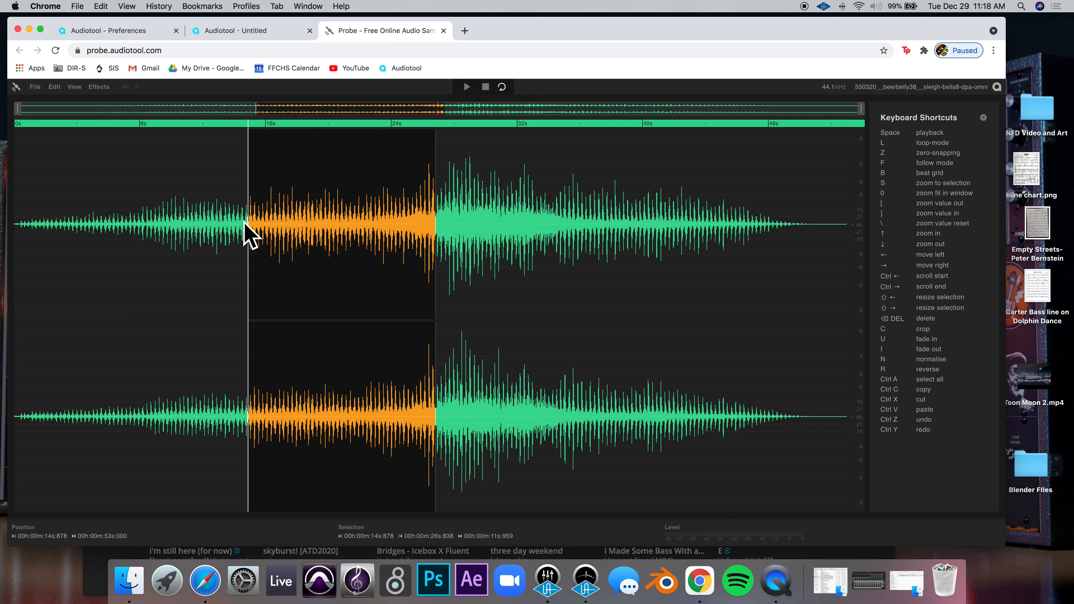
left_click(169, 282)
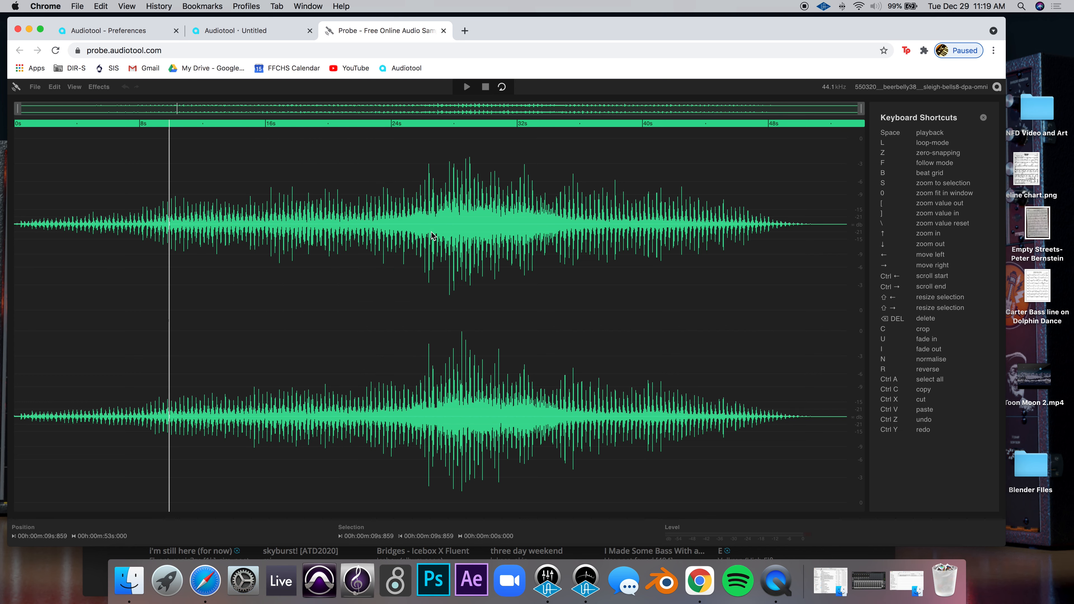
Step: Select the loud section from about 26.3 to 29.2 s and apply Fade In and Fade Out to it
left_click_drag(428, 233, 473, 232)
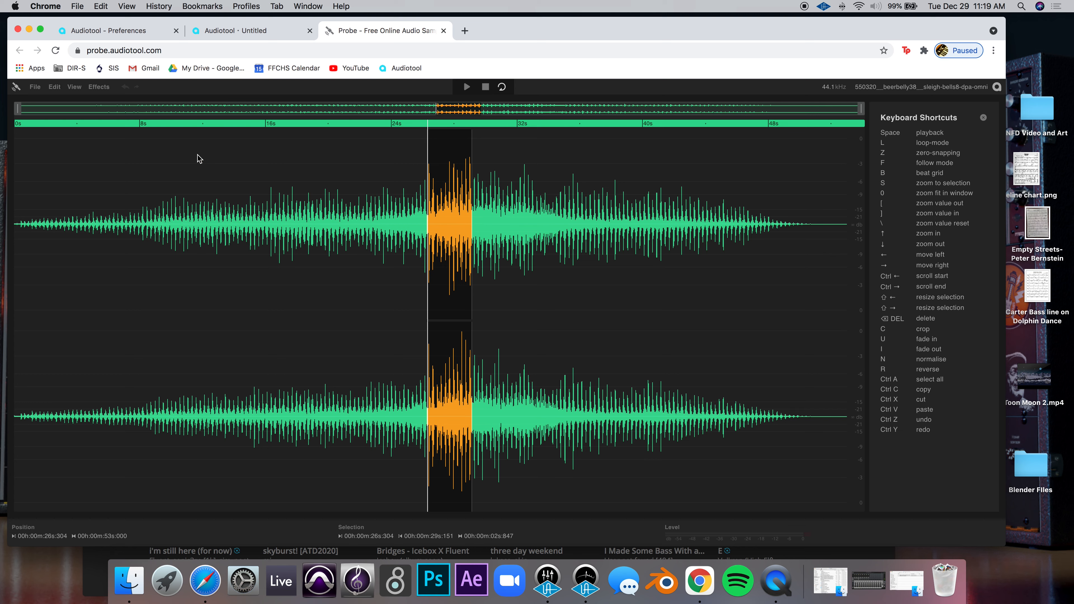
left_click(96, 89)
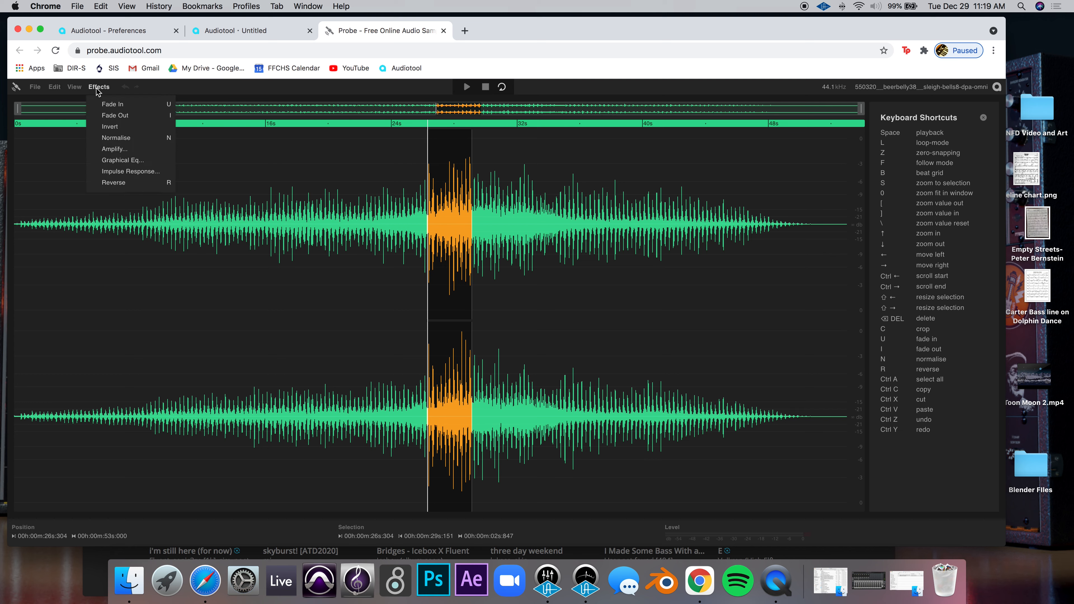
left_click(109, 104)
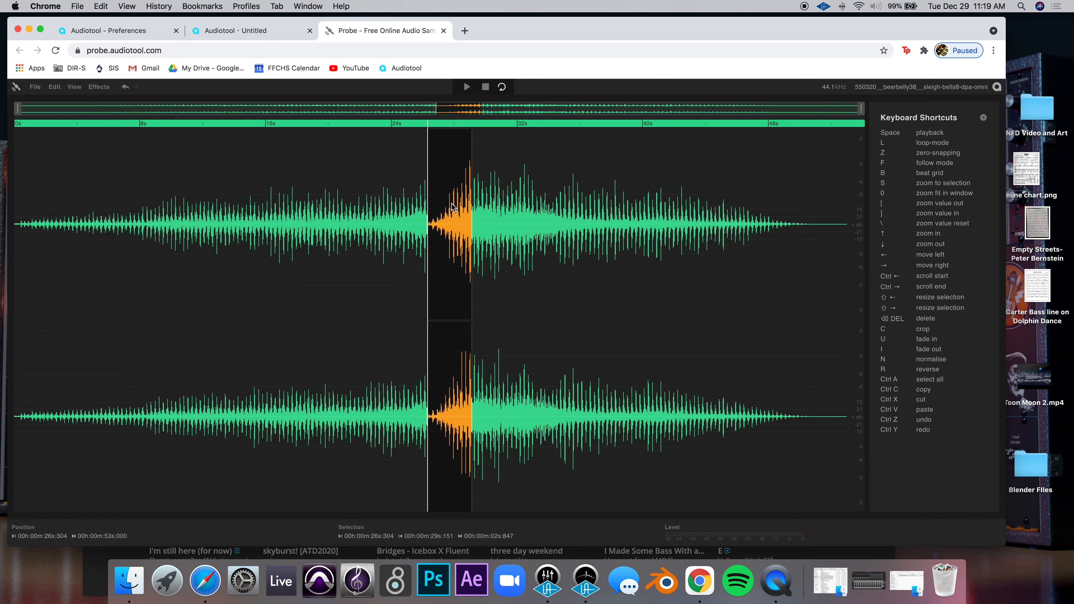
left_click(101, 88)
left_click(111, 114)
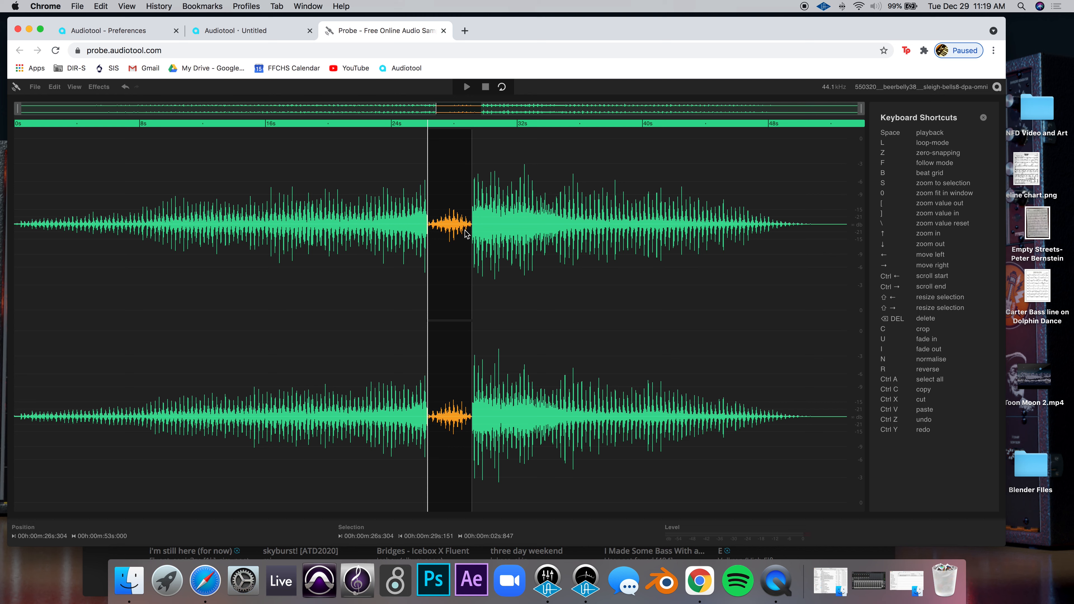
Step: Play the faded selection briefly and undo both fades
key("space")
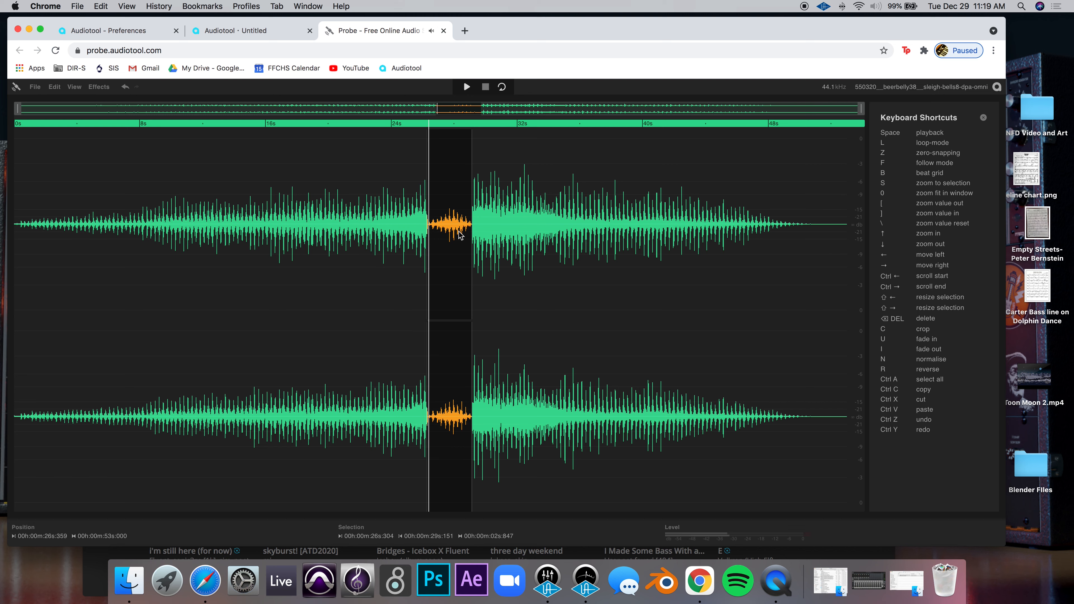
key("space")
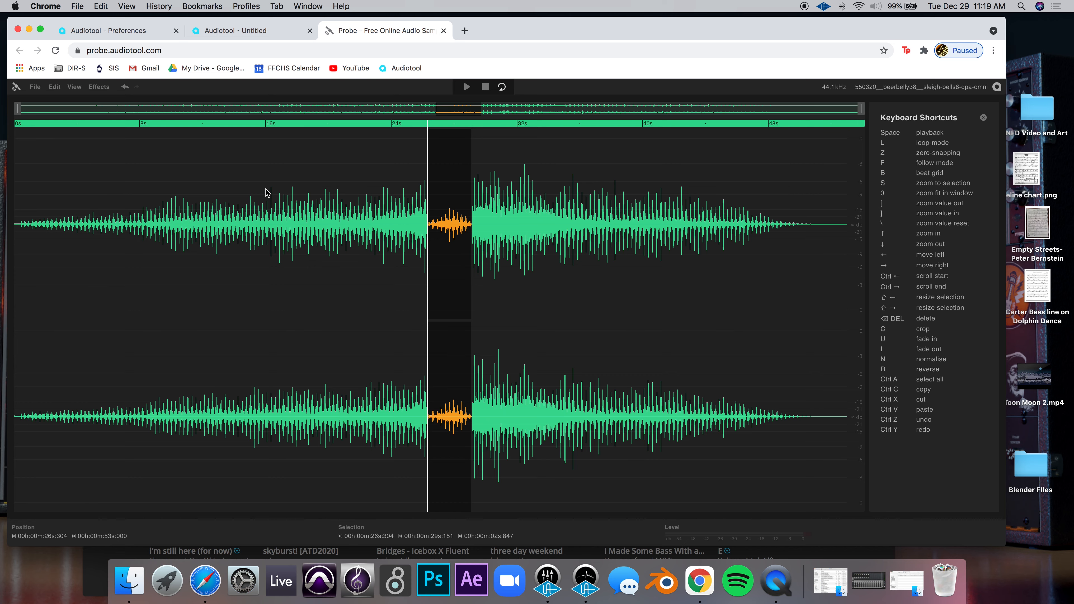
key("ctrl+z")
key("ctrl+z")
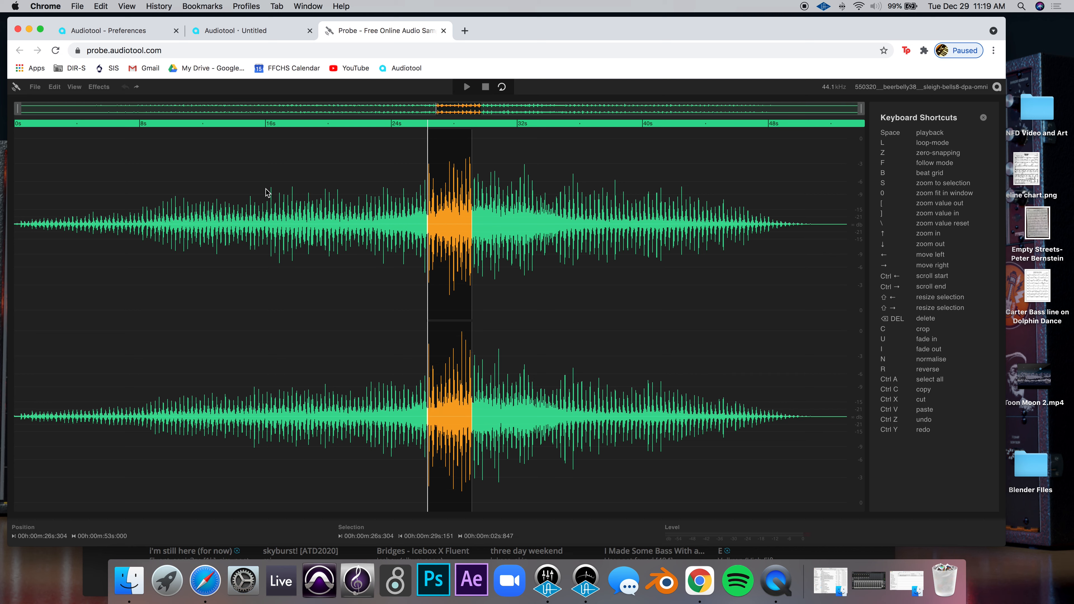
Step: Try Invert on the selected loud section, listen to it briefly, and undo the effect
left_click(100, 87)
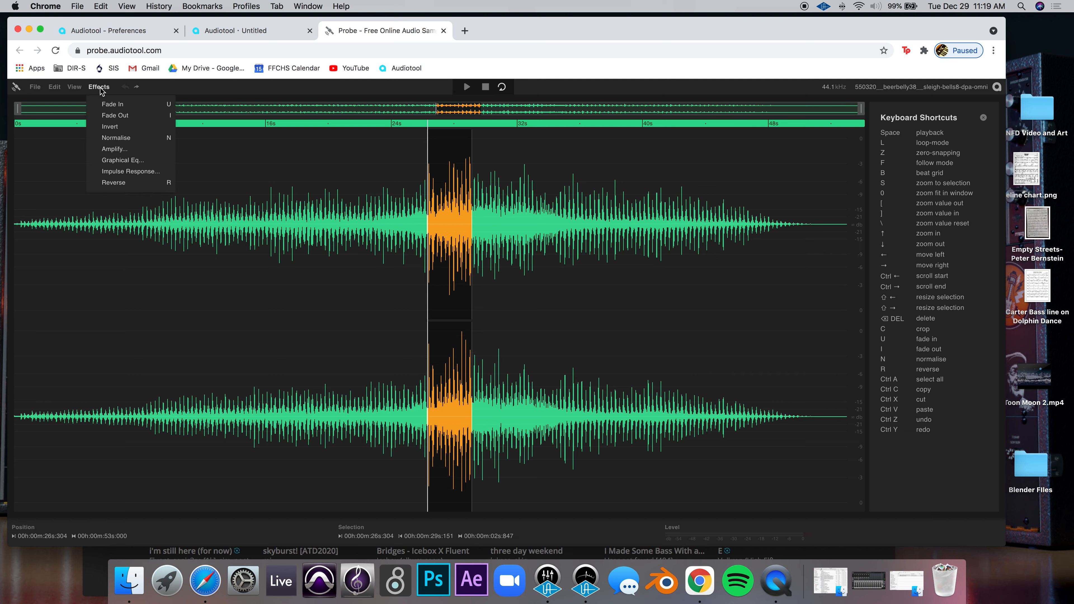
left_click(115, 127)
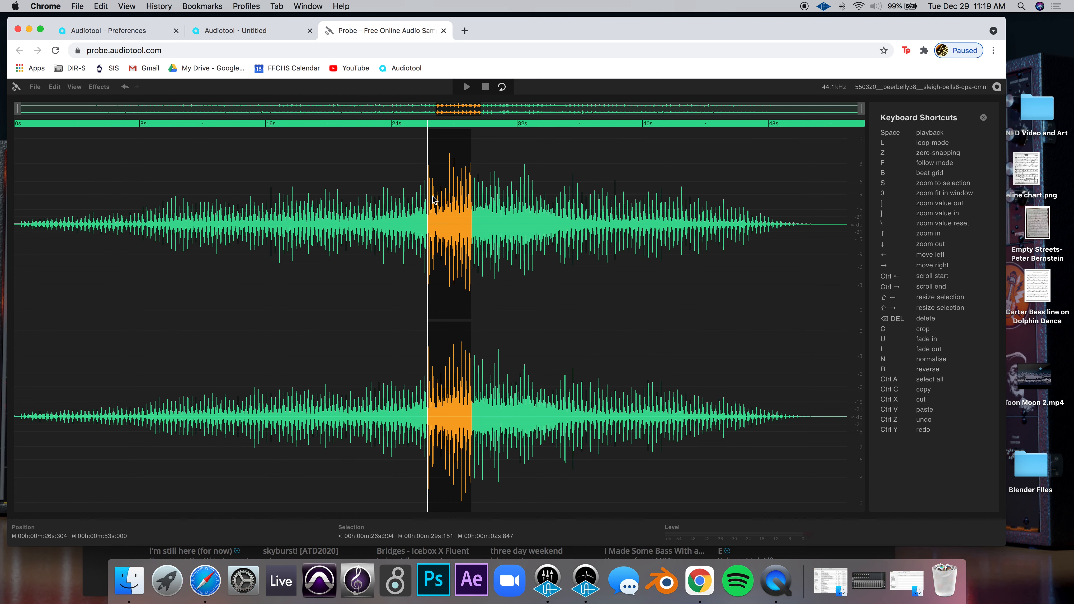
left_click(434, 281)
key("space")
key("space")
key("ctrl+z")
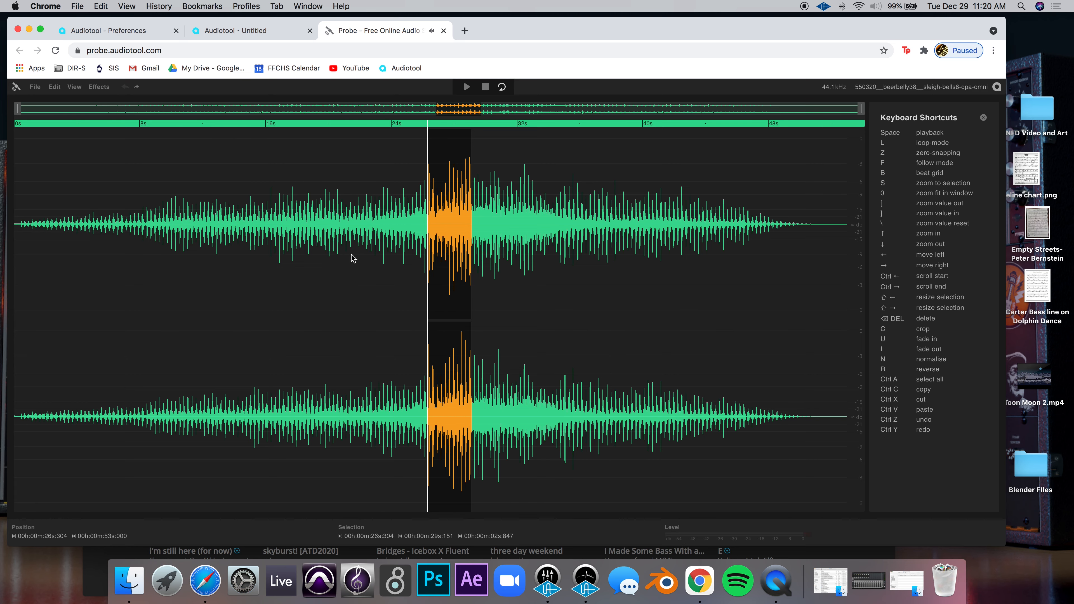
Step: Try Normalise on the loud section and on the quiet stretch from about 3.2 to 7.4 s, and undo the normalising
left_click(104, 89)
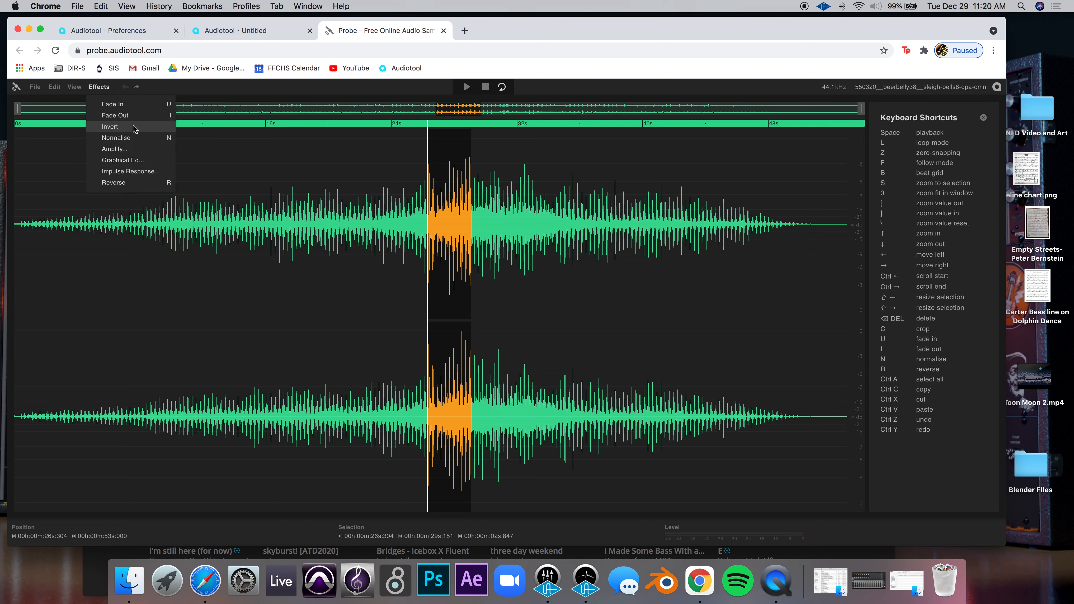
left_click(127, 140)
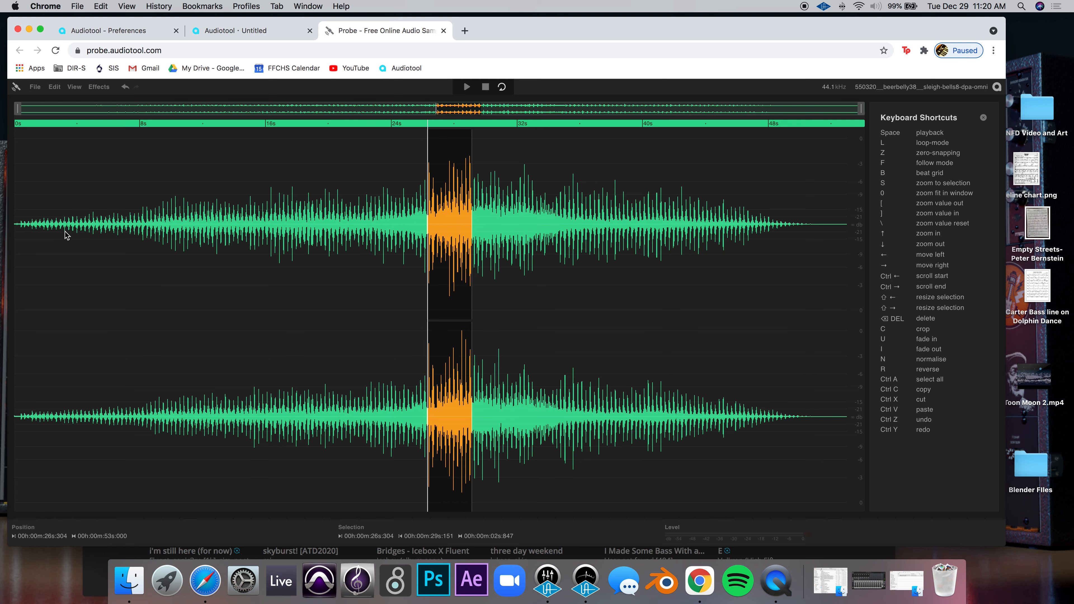
left_click_drag(65, 235, 129, 234)
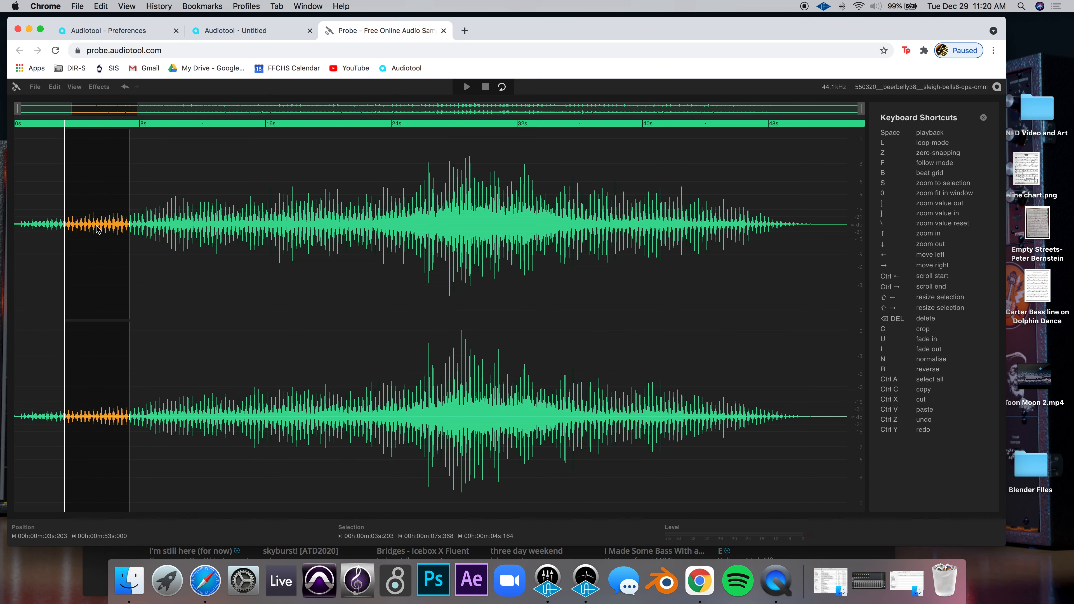
left_click(102, 87)
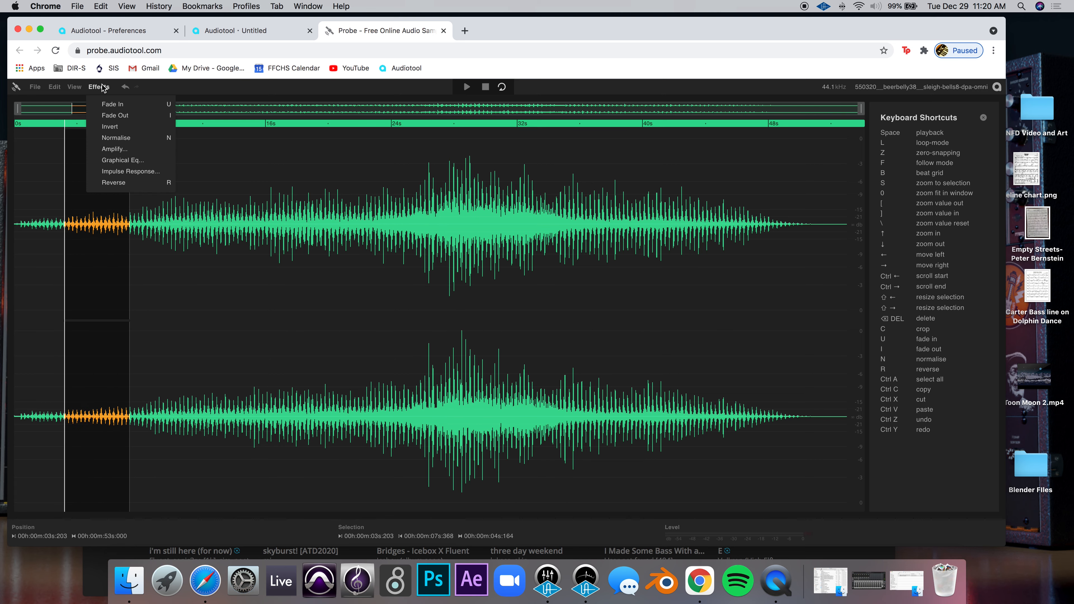
left_click(115, 138)
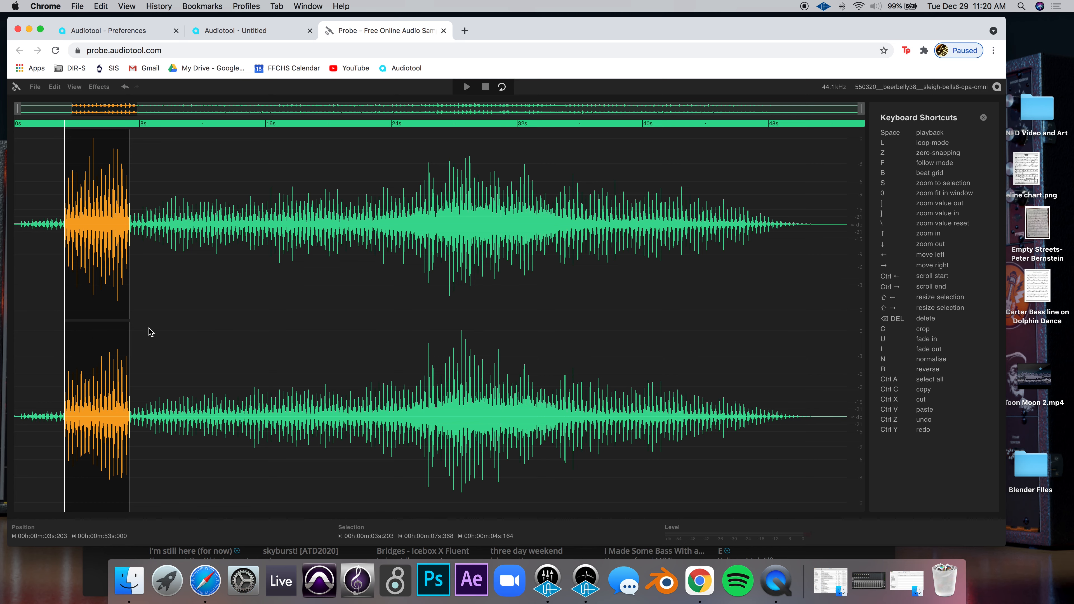
key("ctrl+z")
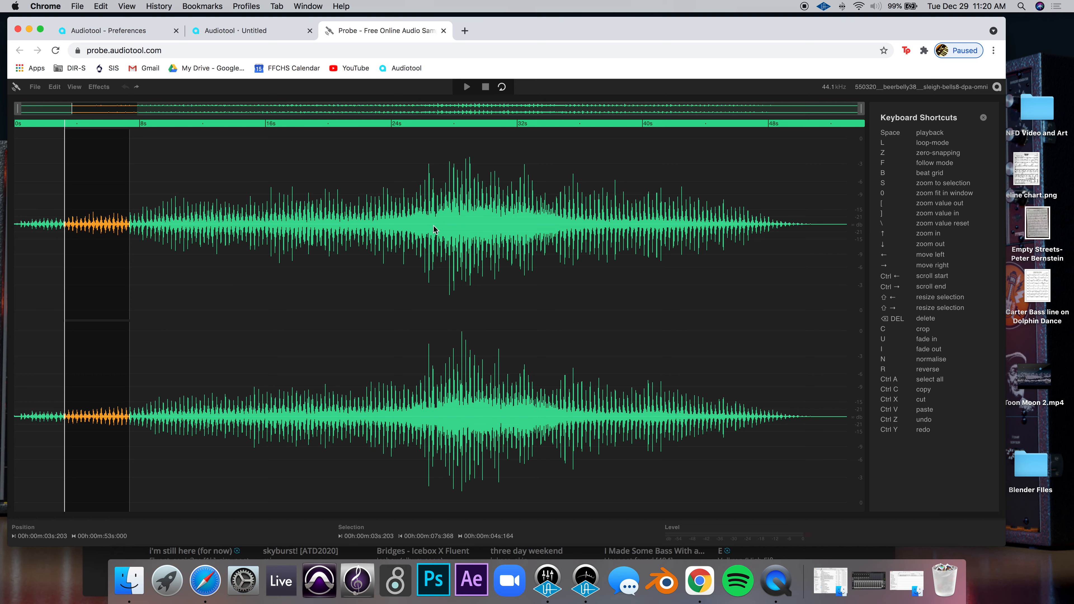
Step: Select the loud section from about 26.6 to 28.9 s and open the Graphical EQ for it
left_click_drag(432, 231, 470, 229)
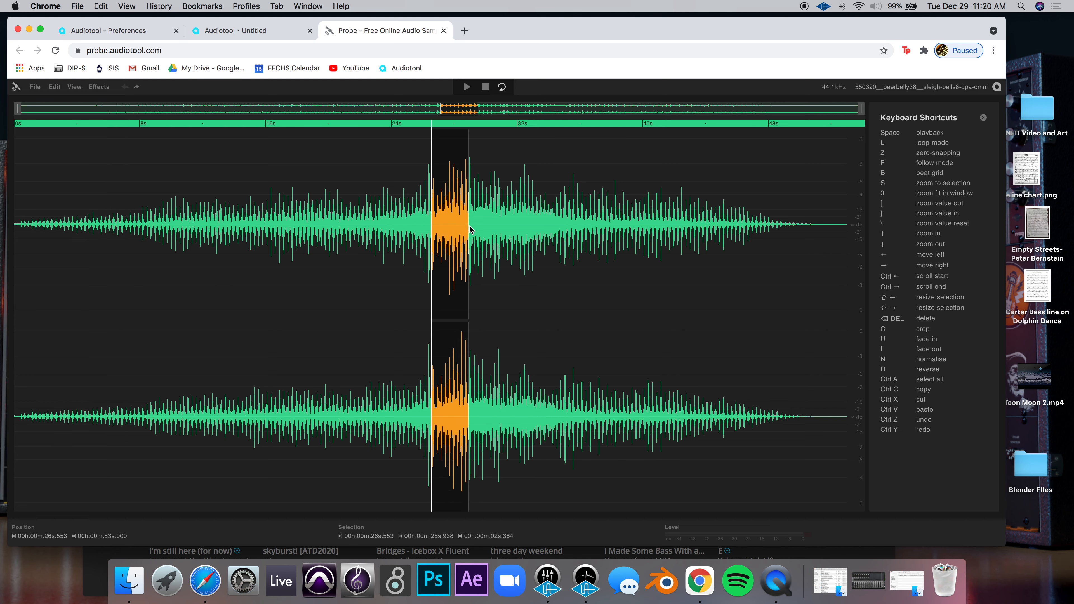
left_click(103, 87)
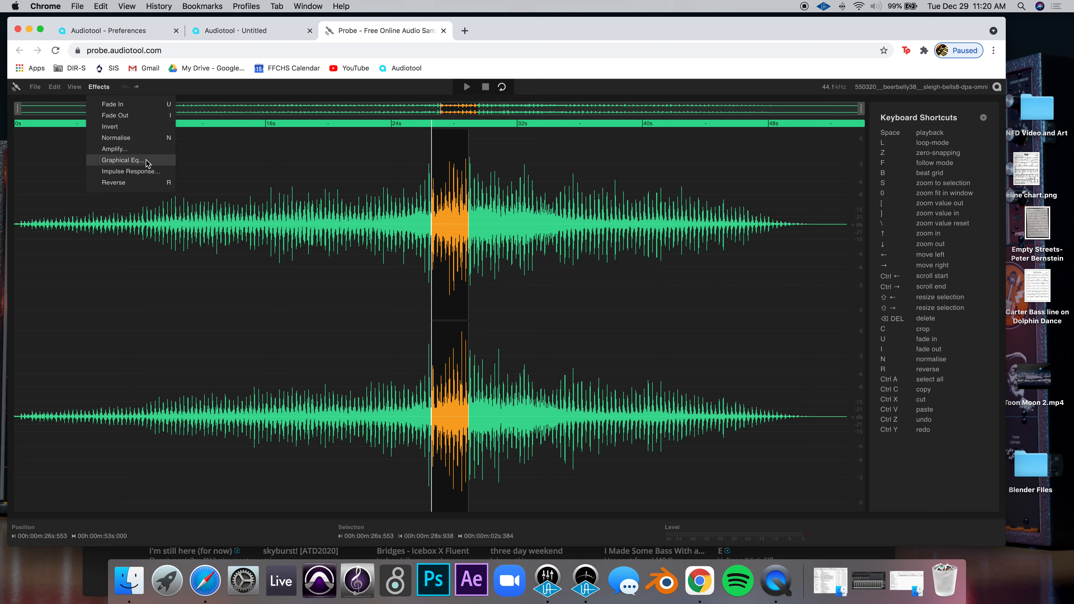
left_click(157, 163)
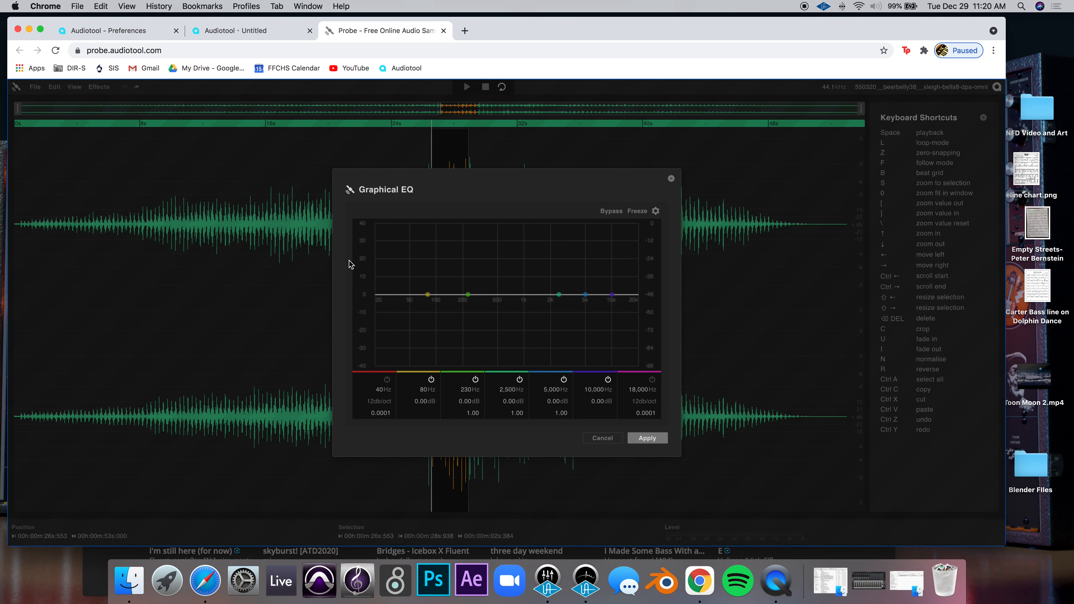
Step: Cut the EQ 7.53 dB at 87 Hz and 19.45 dB at 500 Hz, boost 4.39 dB at 5,149 and 7,680 Hz, and apply it
left_click_drag(428, 294, 500, 332)
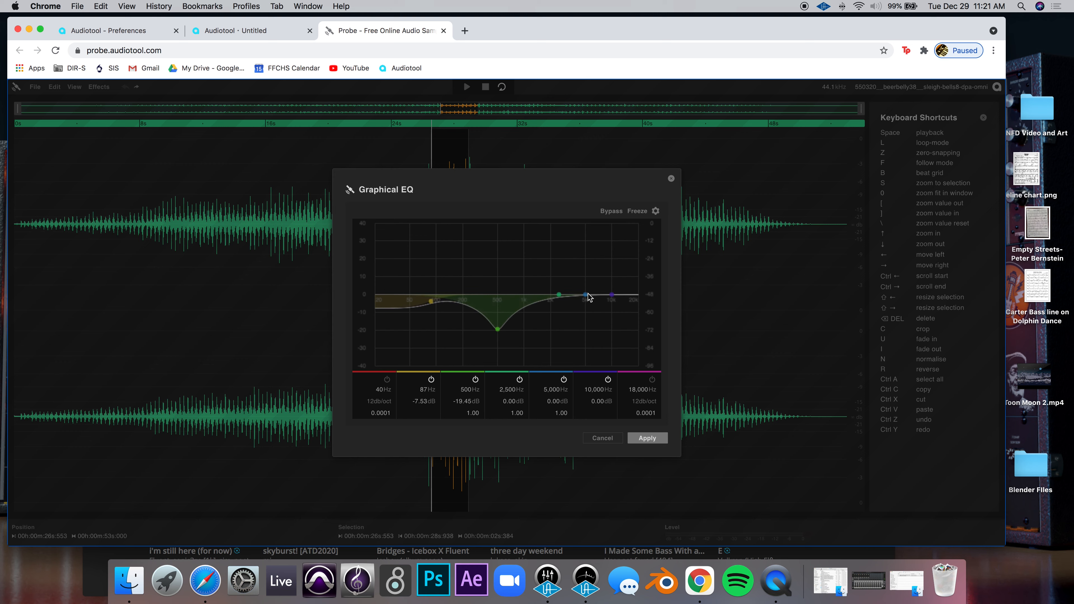
mouse_move(586, 296)
left_mouse_down()
mouse_move(587, 272)
mouse_move(588, 287)
left_mouse_up()
left_click_drag(612, 292, 602, 288)
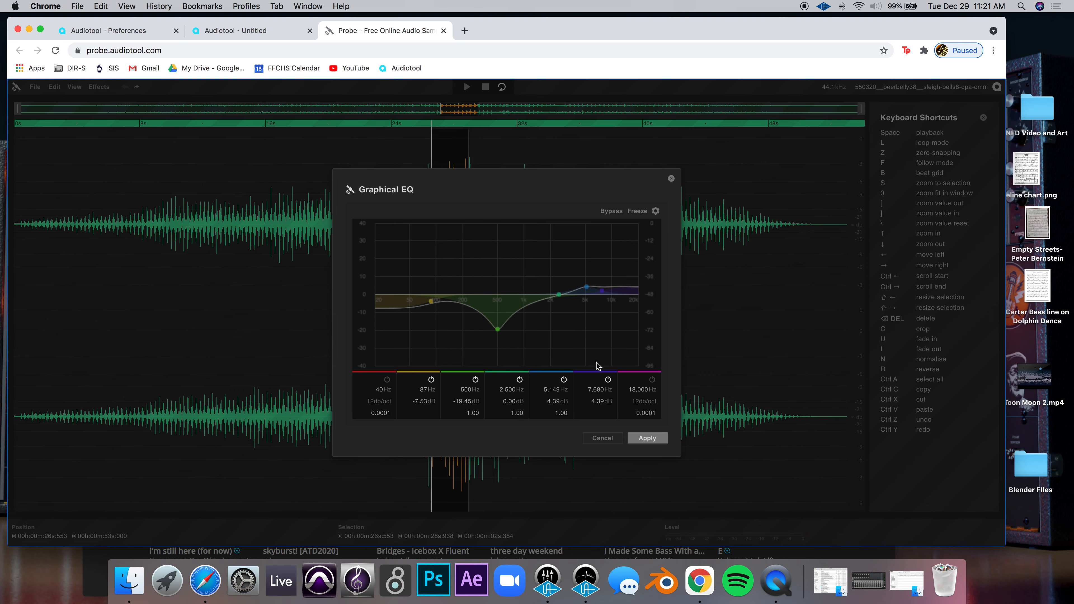
left_click(647, 440)
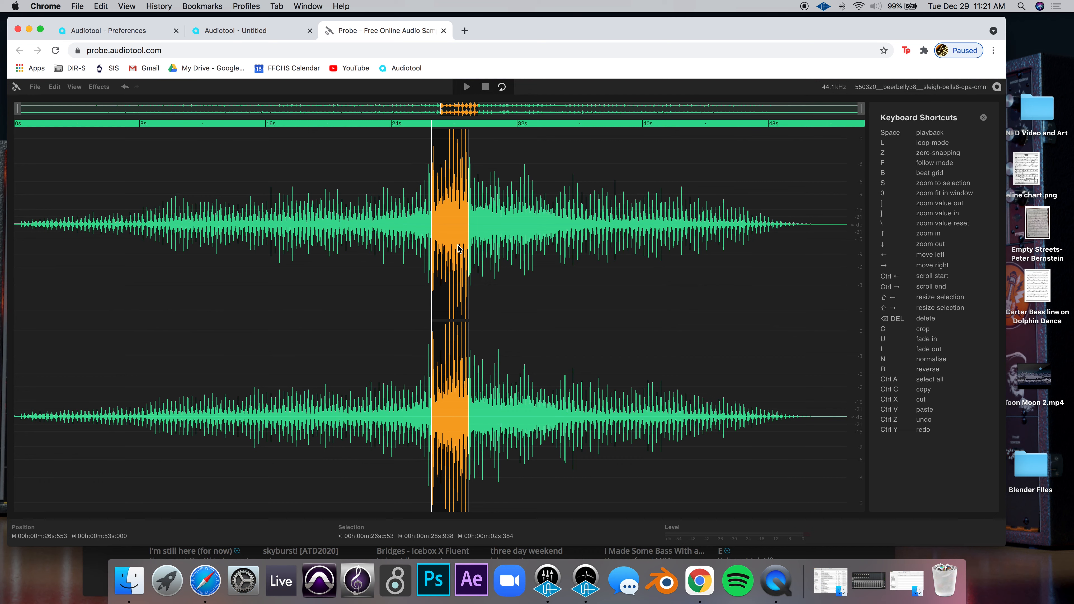
Step: Undo the Graphical EQ change on the selected loud section
key("ctrl+z")
Step: Try Reverse on the selected loud section, listen to it briefly, and undo the effect
left_click(95, 88)
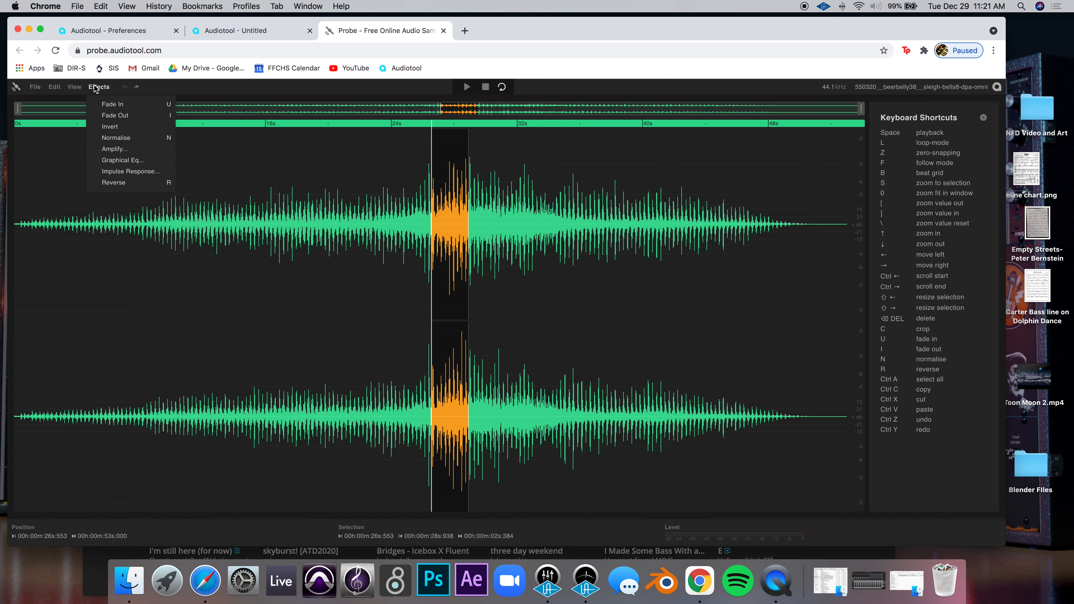
left_click(134, 183)
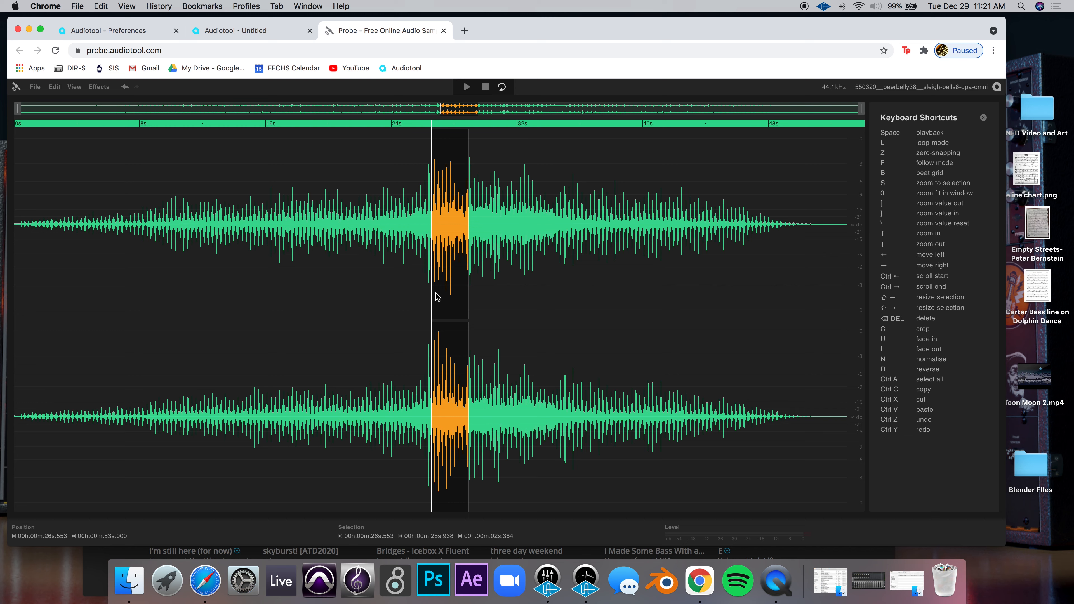
key("space")
key("space")
key("ctrl+z")
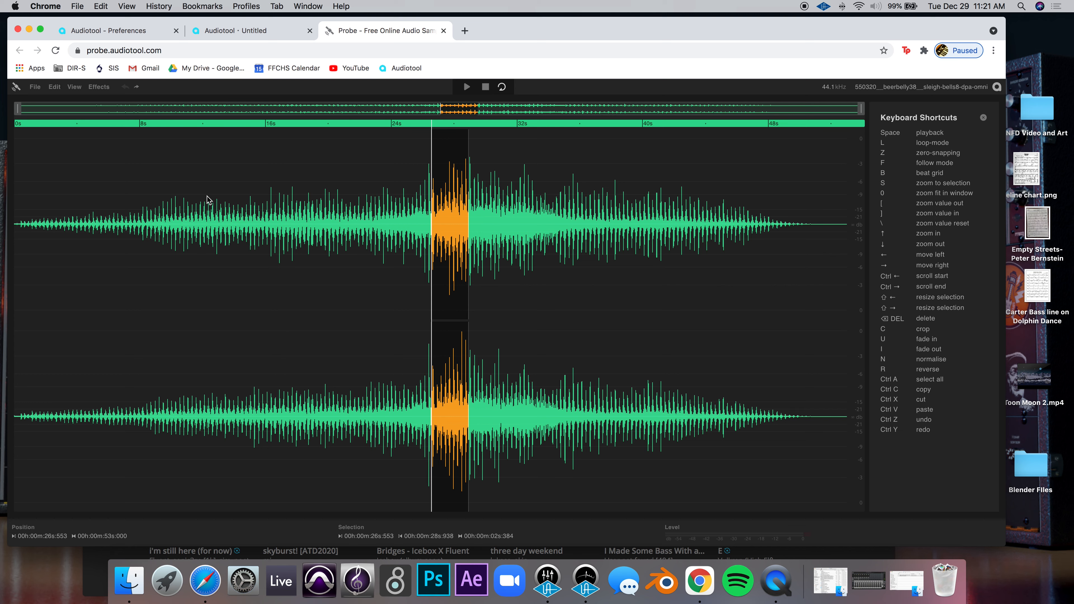
Step: Start uploading only the selected section to the Audiotool cloud, accept the copyright notice and show the sample upload terms
left_click(35, 89)
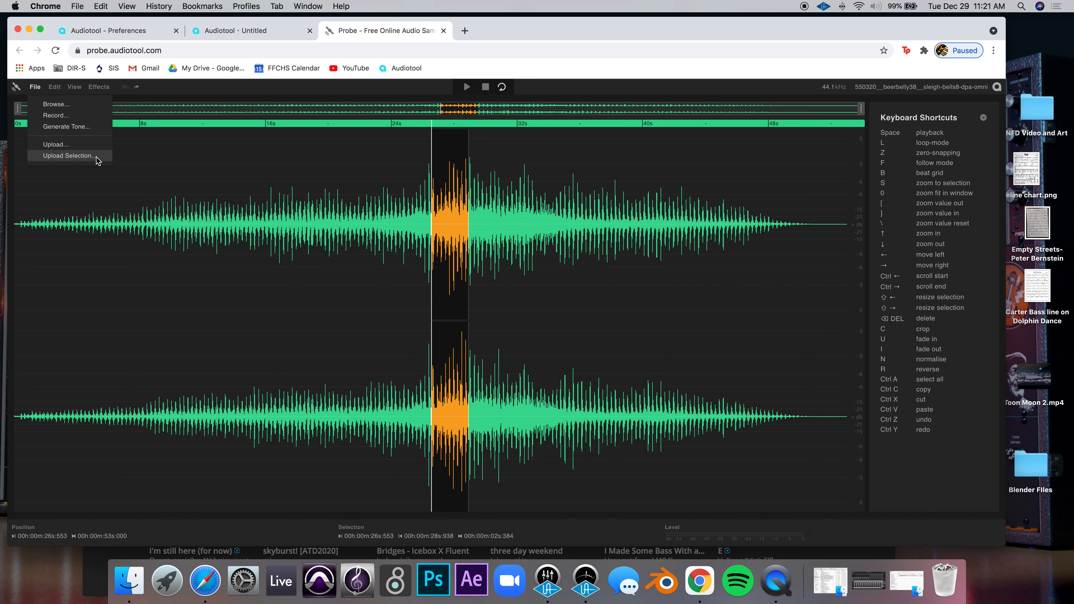
left_click(68, 156)
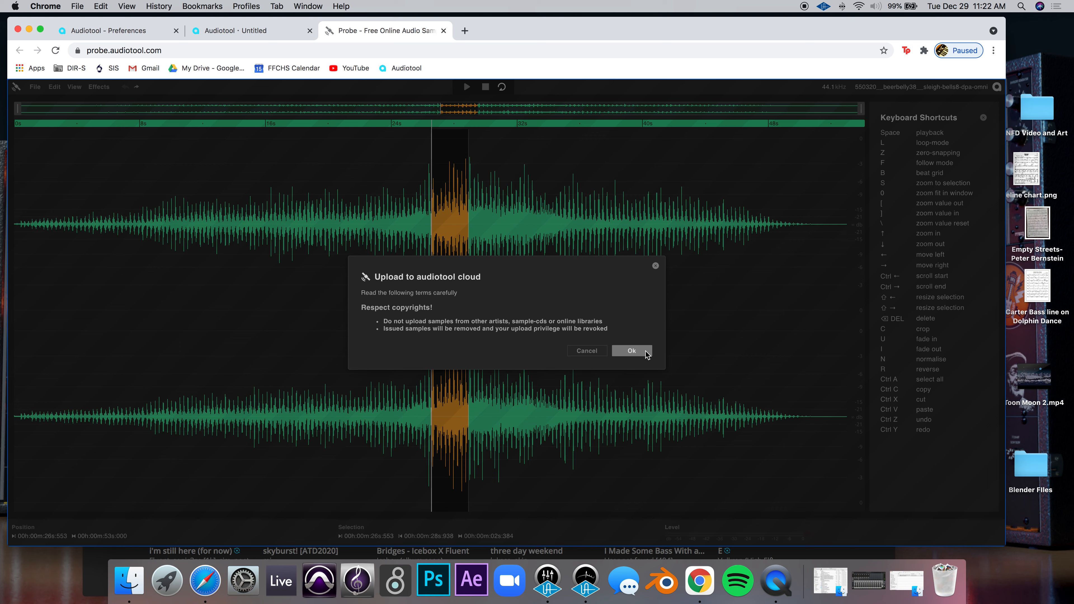
left_click(632, 351)
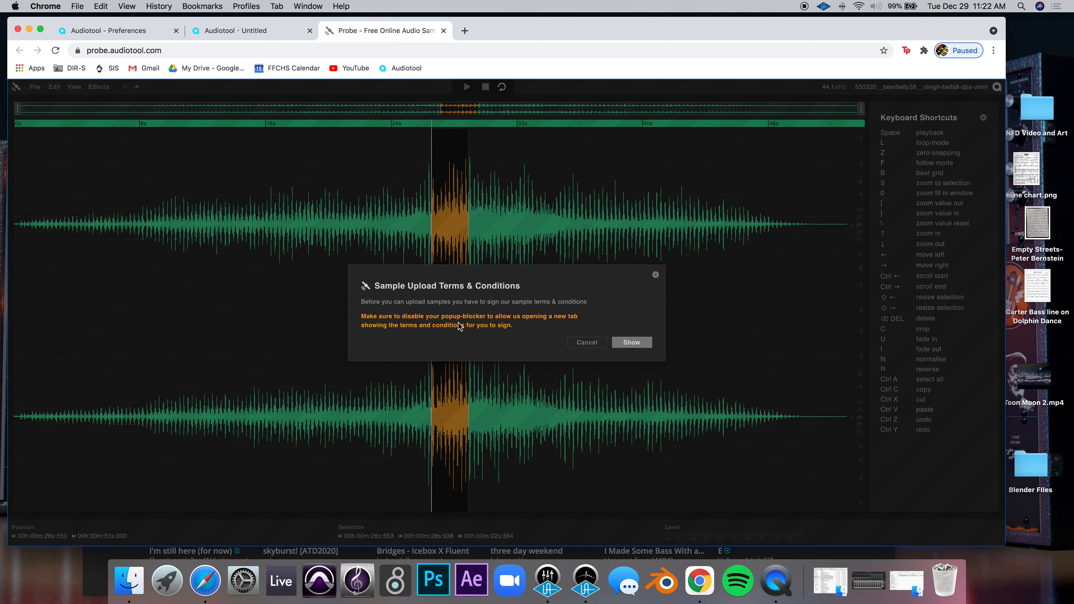
left_click(631, 345)
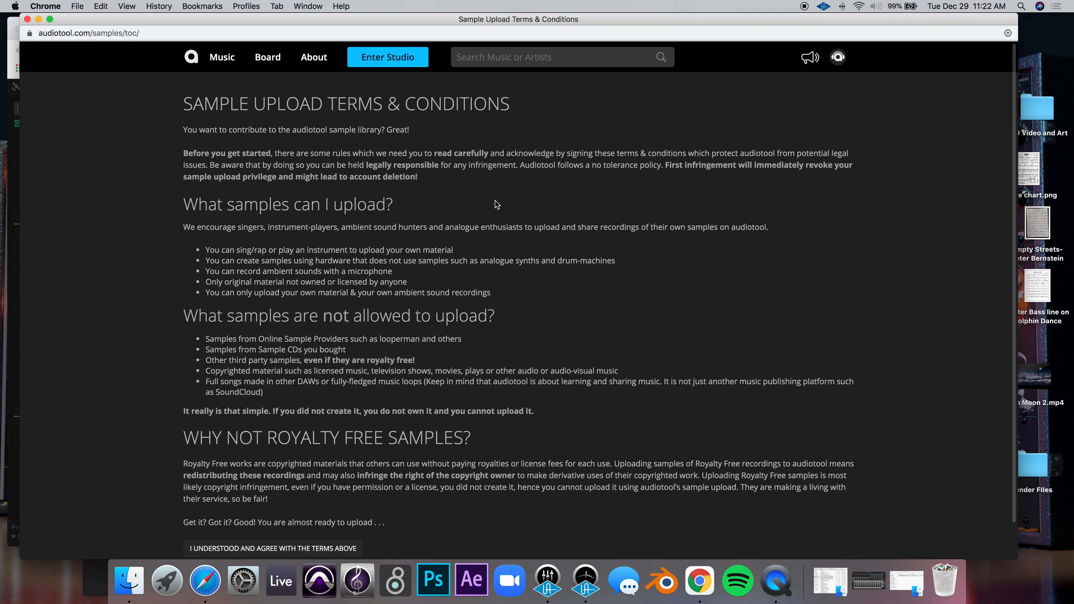
Step: Agree to the sample upload terms and conditions and start the rules quiz
scroll(503, 238, "down", 2)
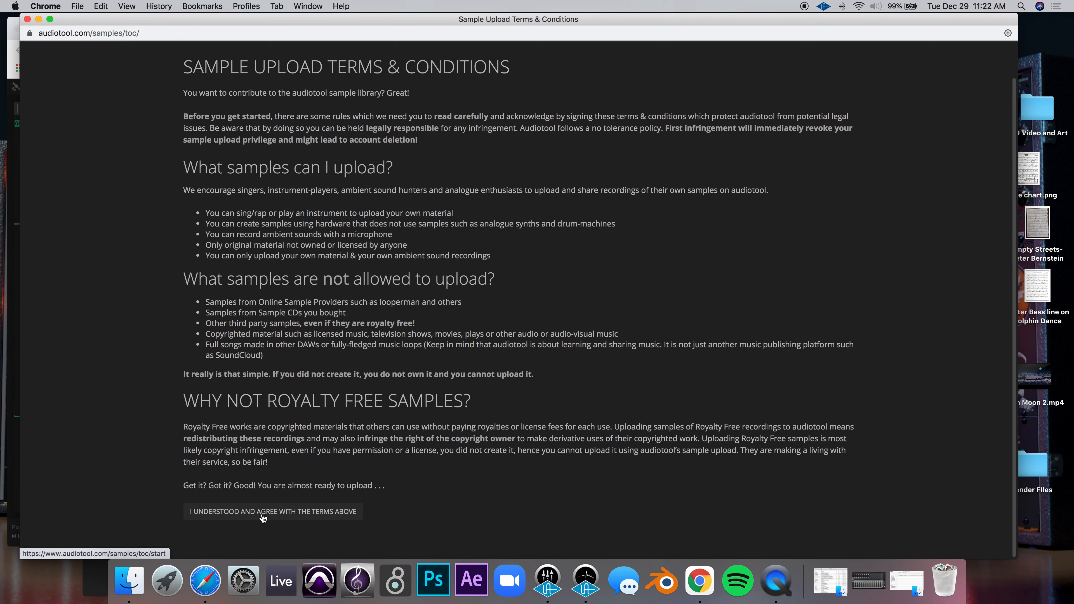
left_click(242, 512)
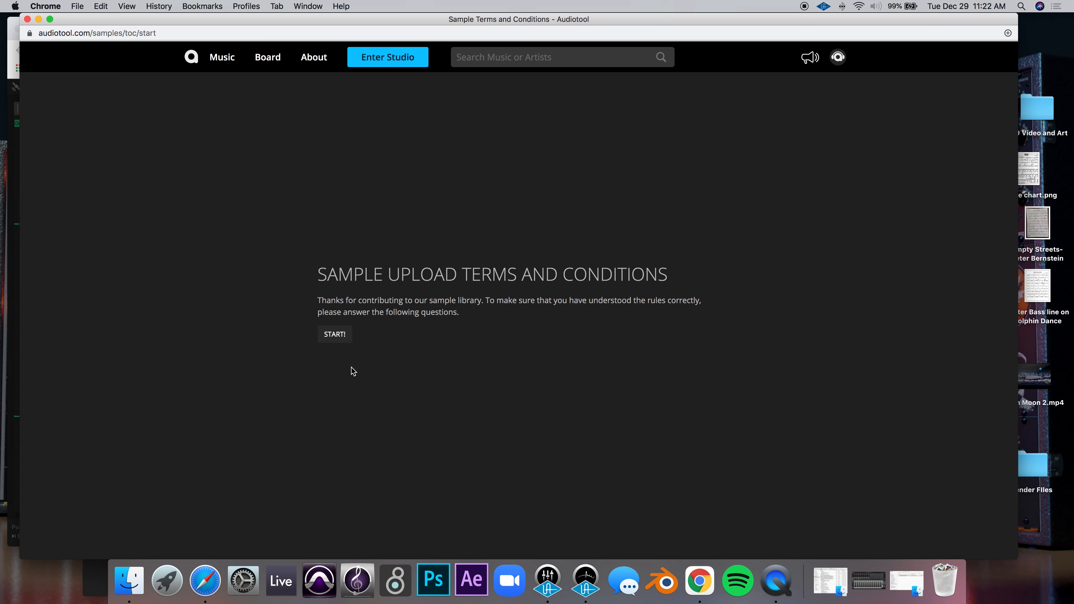
left_click(333, 337)
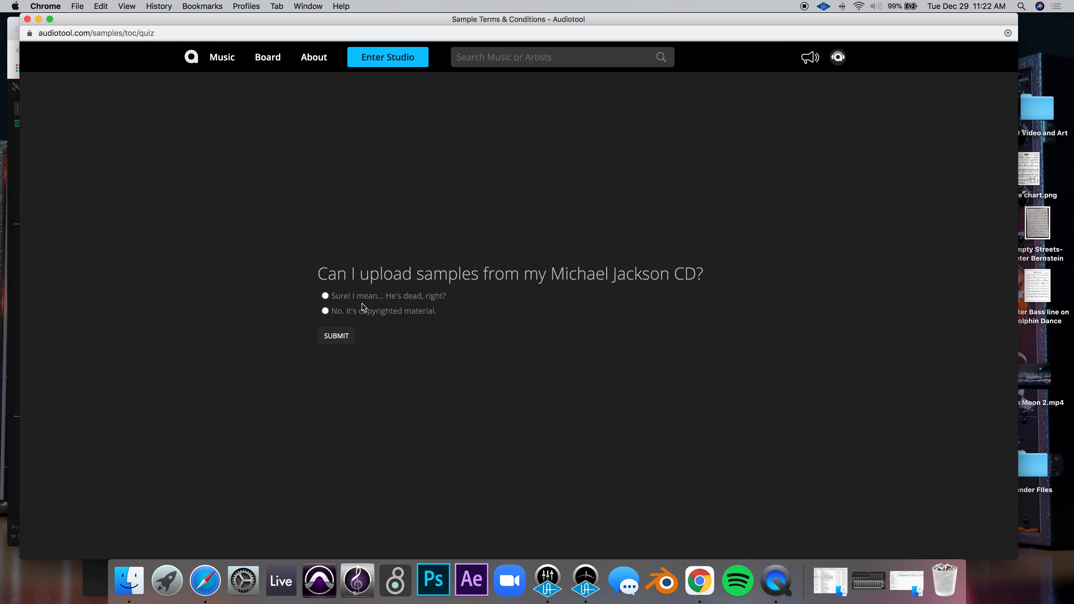
Step: Answer both Michael Jackson CD questions with No, since even a 3-second sample is copyrighted material
left_click(327, 311)
left_click(339, 340)
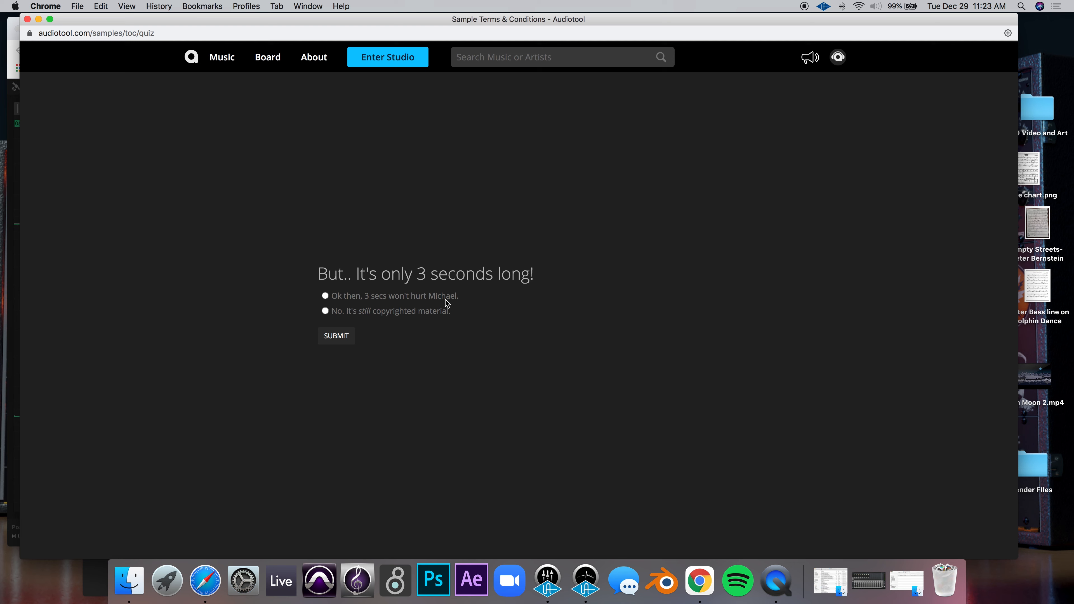
left_click(332, 334)
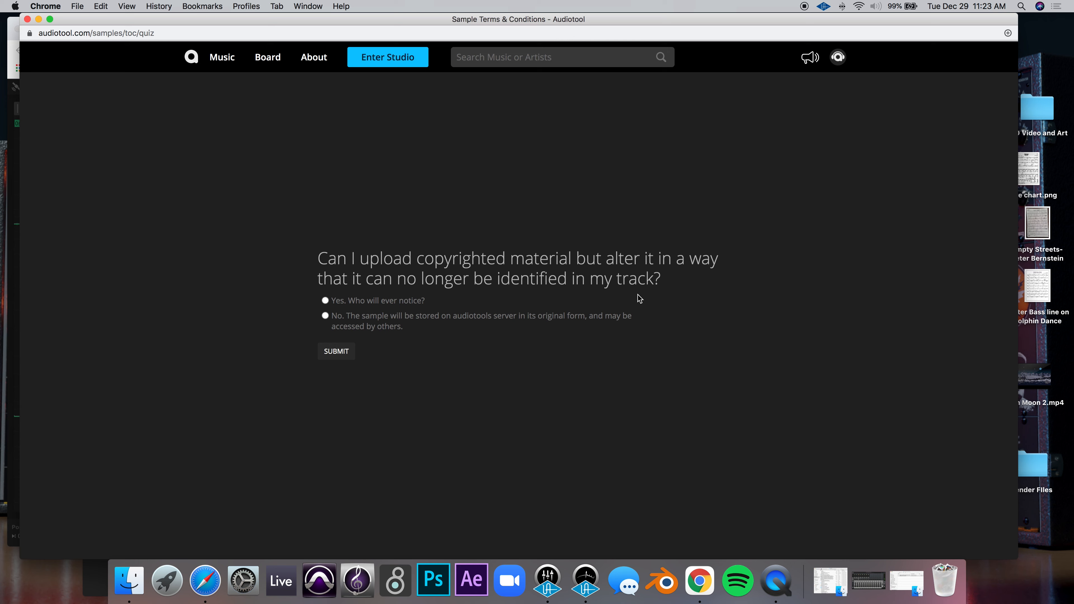
Step: Answer No to uploading altered copyrighted material, and answer that the big names spend lots of money on sample clearance
left_click(327, 317)
left_click(334, 352)
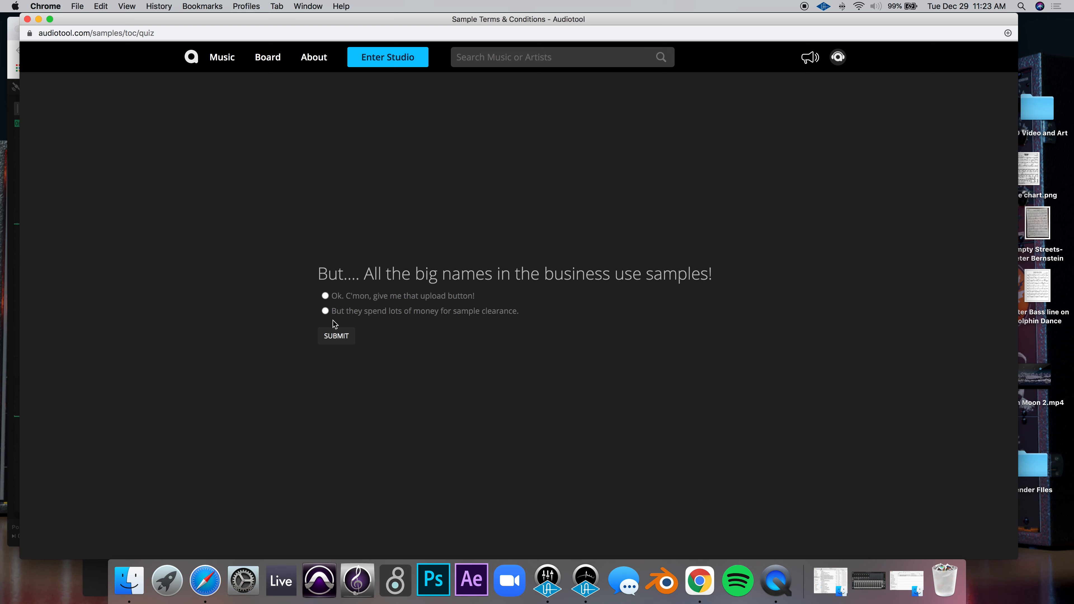
left_click(325, 313)
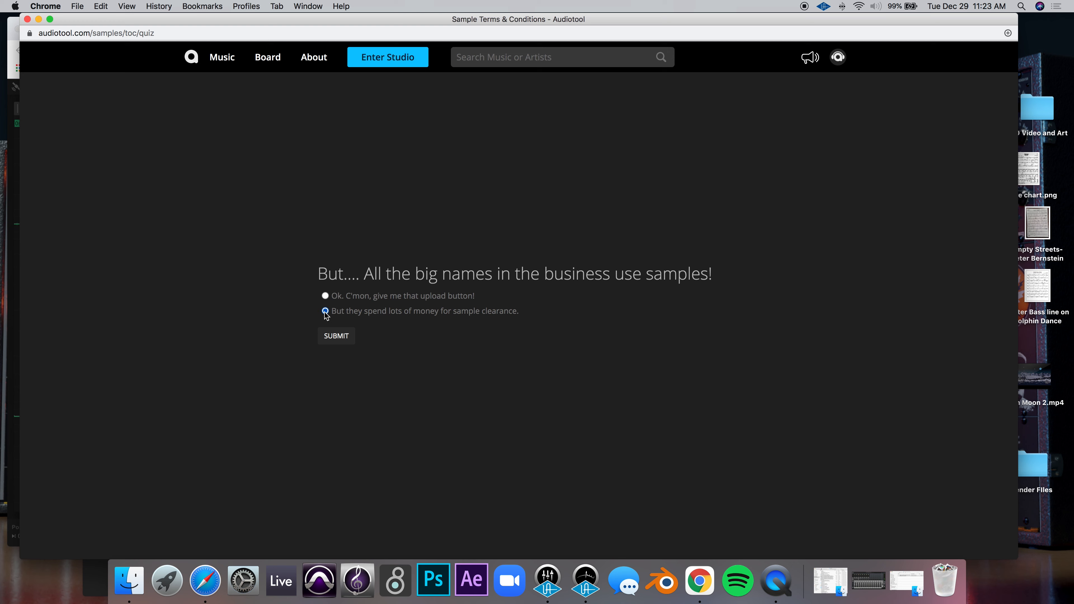
left_click(337, 337)
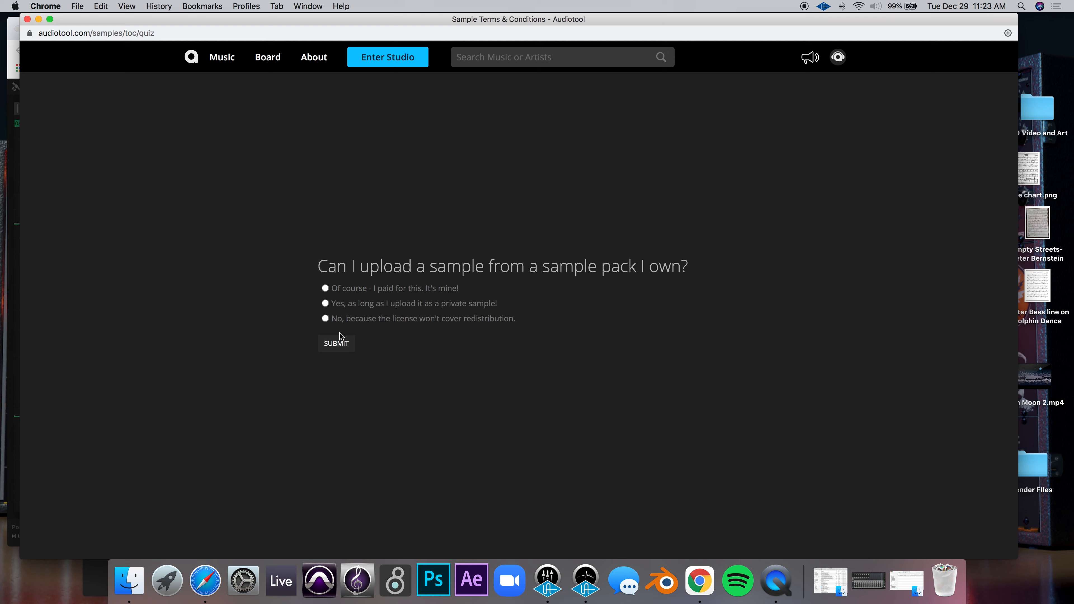
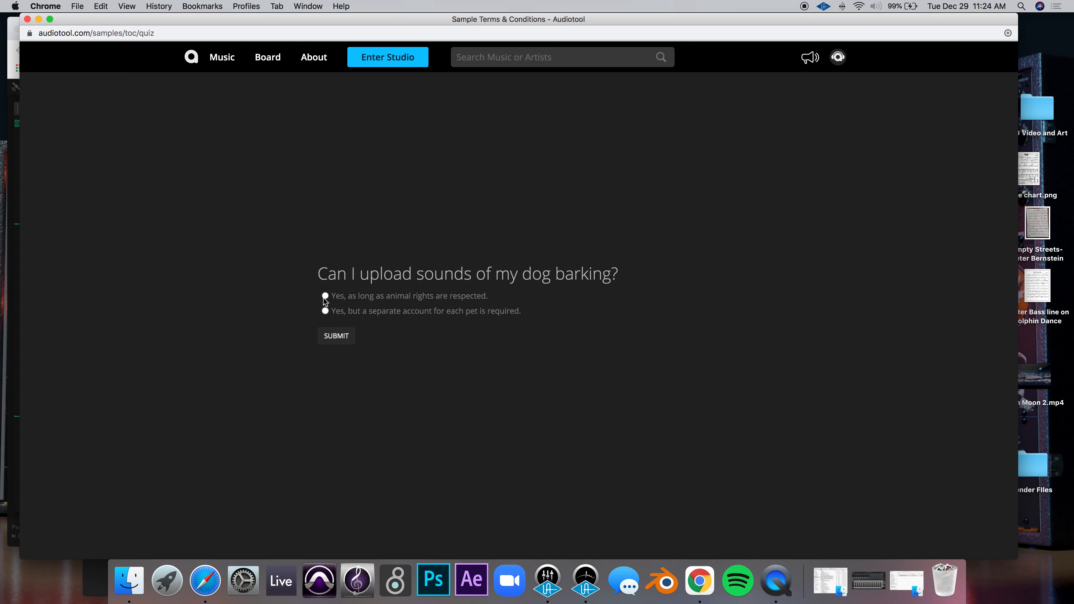
Step: Answer that dog barking is allowed as long as animal rights are respected, and that full mixdowns from another DAW are not
left_click(337, 336)
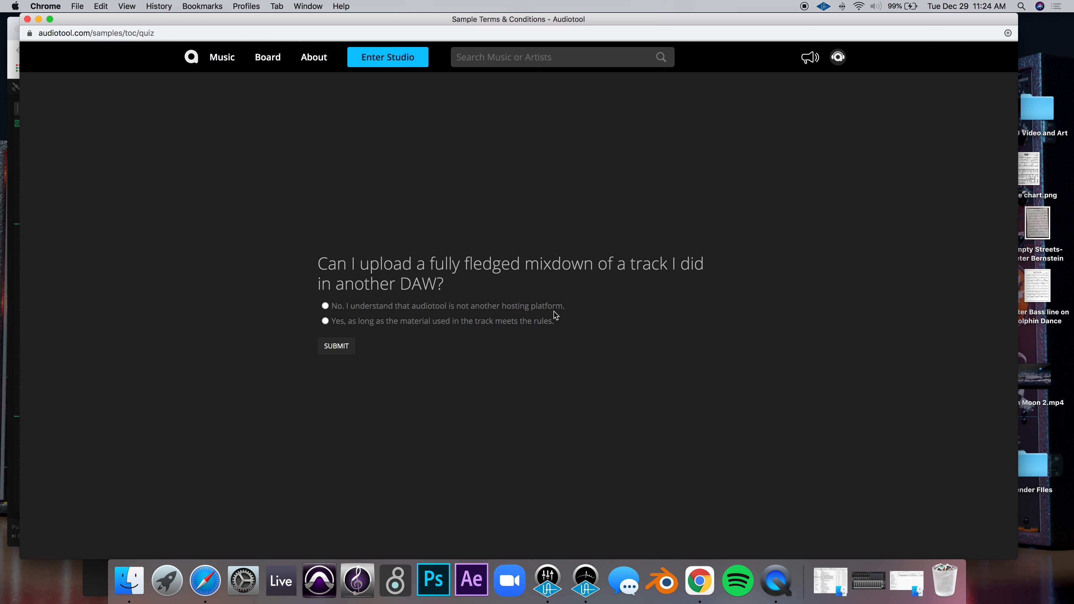
left_click(326, 305)
left_click(346, 350)
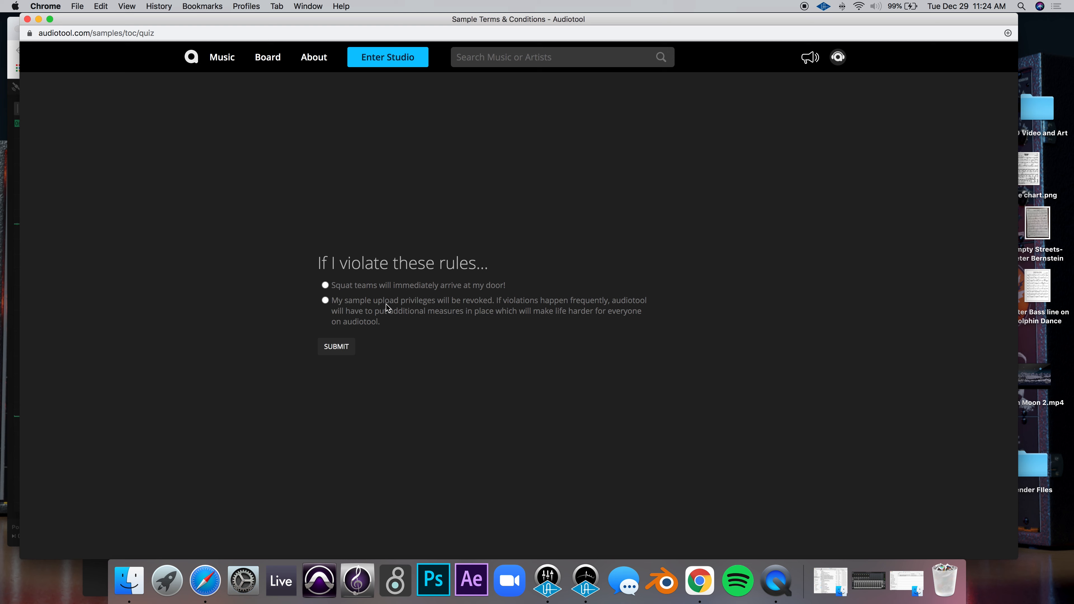
Step: Answer that violating the rules revokes sample upload privileges, and close the completed terms window to return to the upload form
left_click(325, 300)
left_click(336, 345)
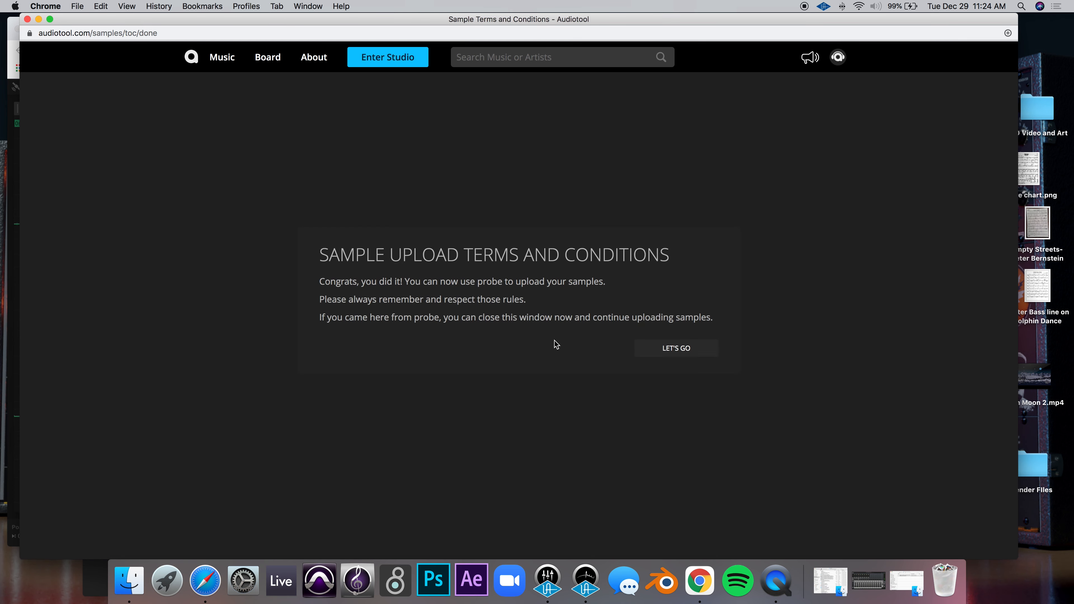
left_click(679, 351)
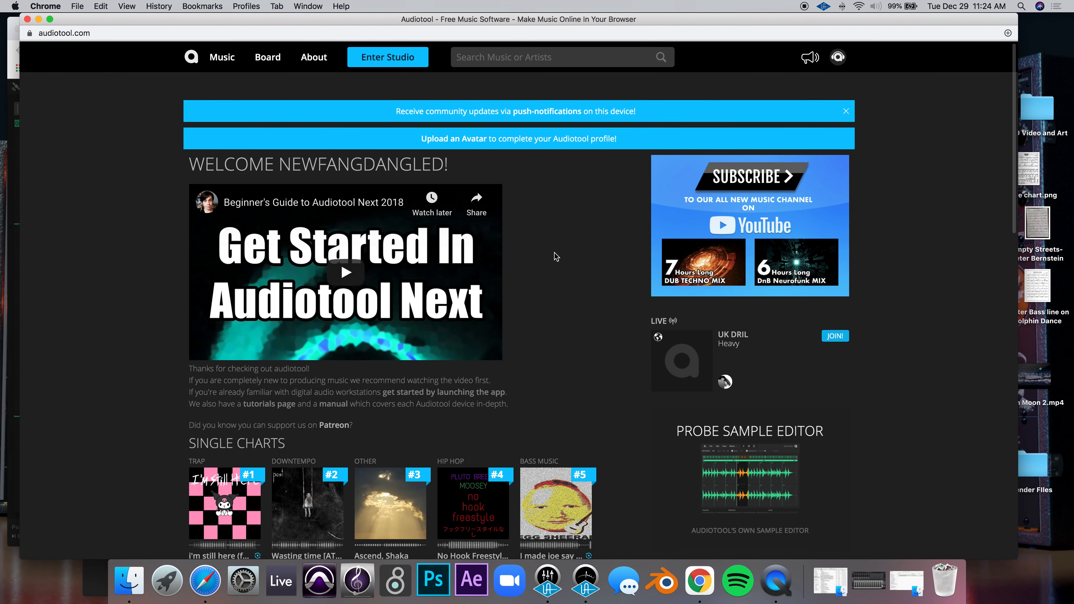
scroll(562, 300, "up", 1)
scroll(563, 300, "down", 1)
scroll(563, 300, "up", 1)
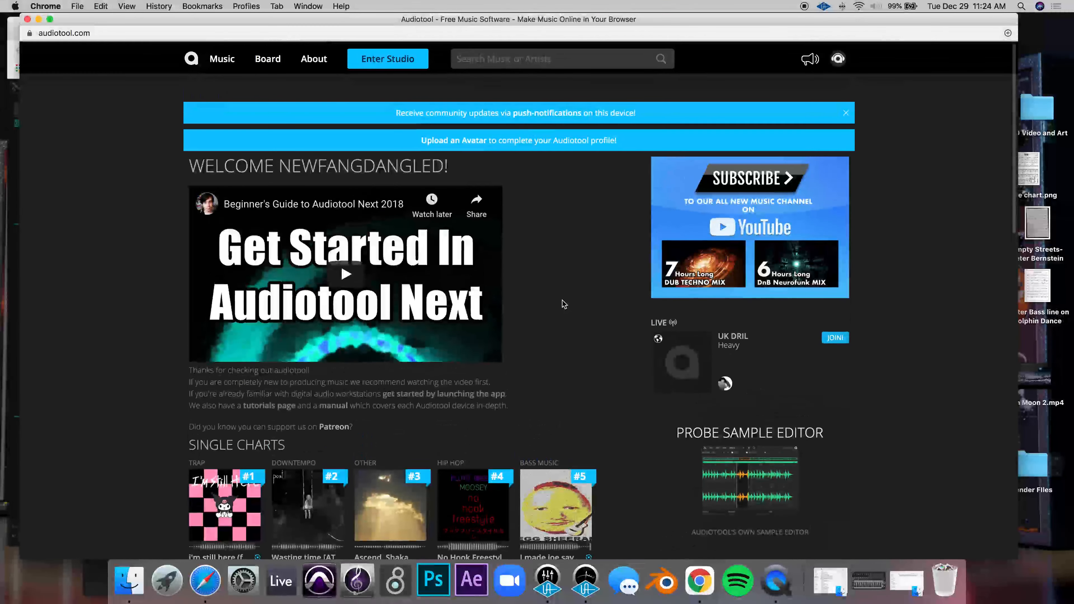
left_click(27, 19)
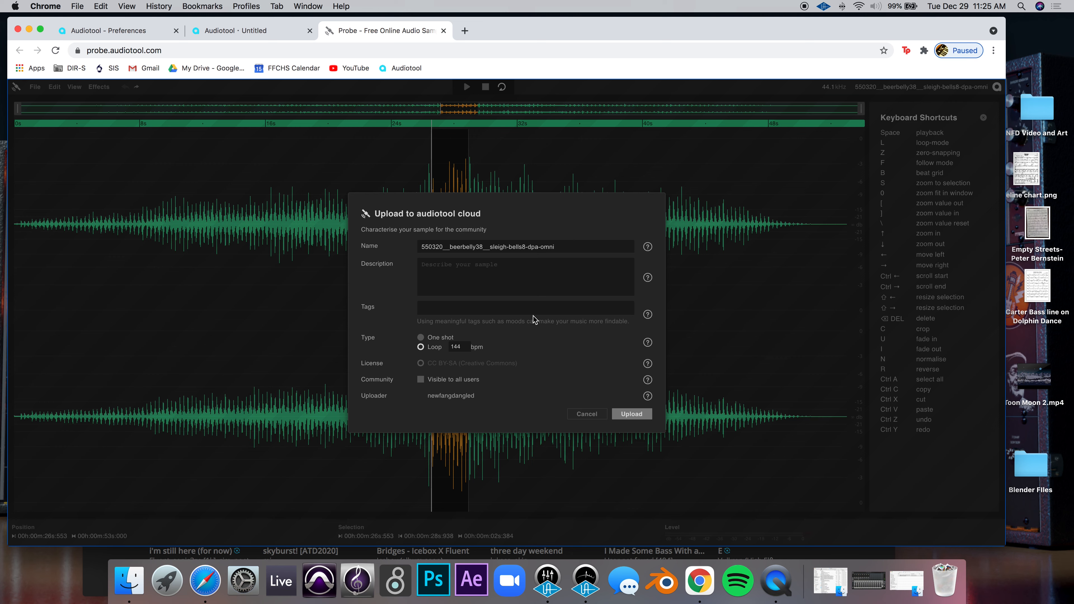
Step: Name the sample "Sleigh bells" and set its type to One shot
left_click_drag(566, 247, 392, 250)
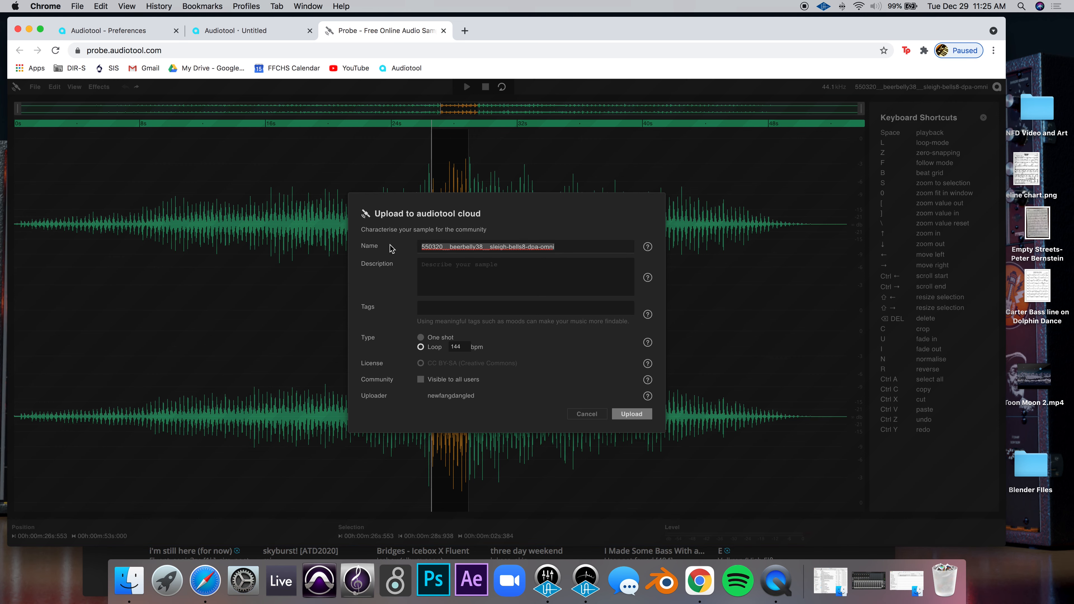
type("Sleigh bells")
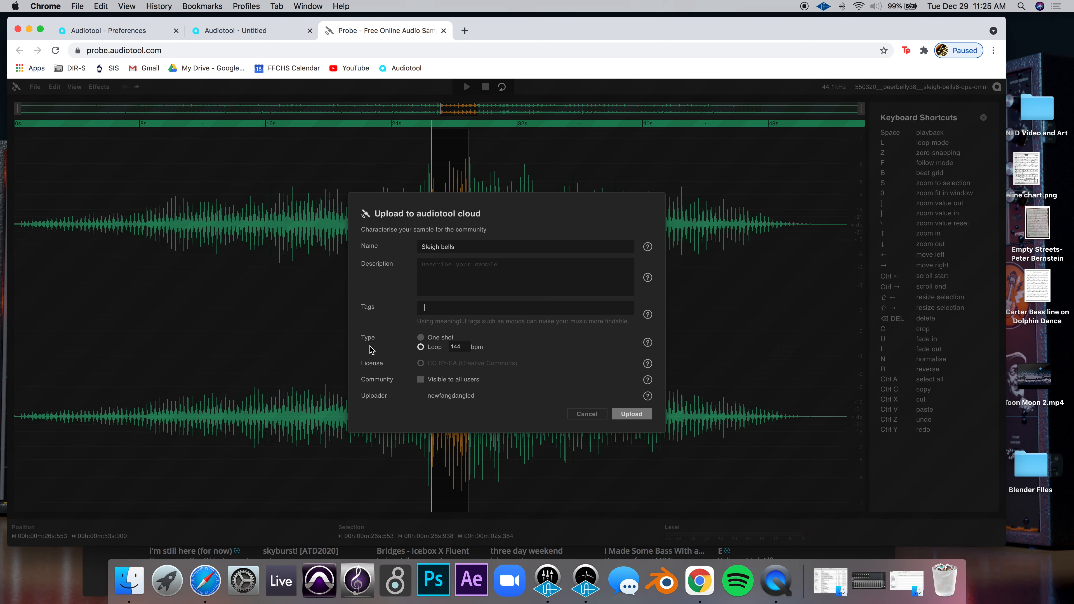
left_click(422, 338)
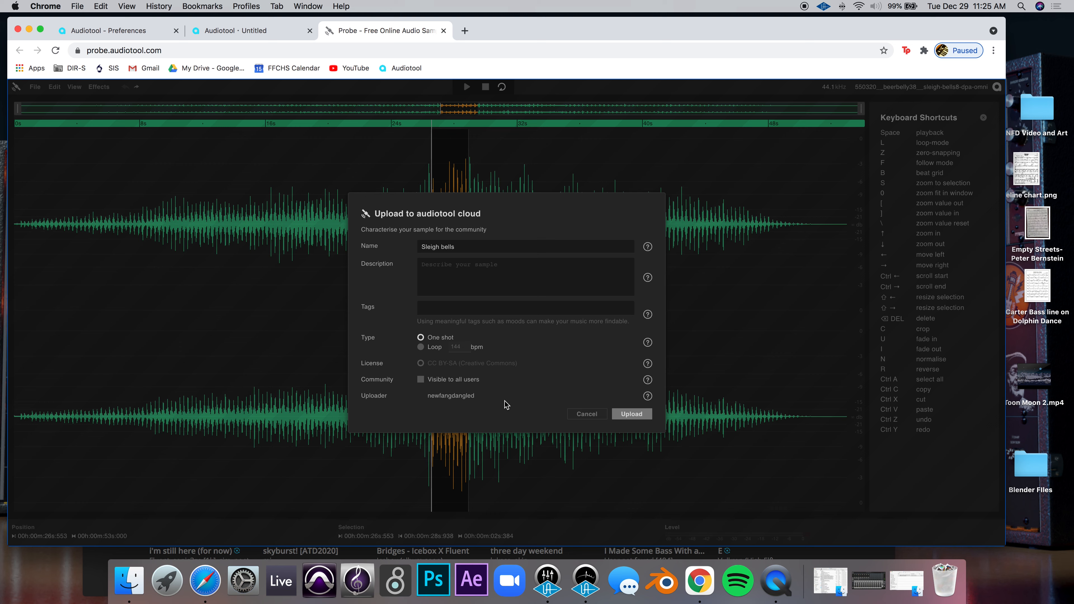
Step: Add the tag "sleigh bells" to the sample and upload it to the Audiotool cloud
left_click(645, 415)
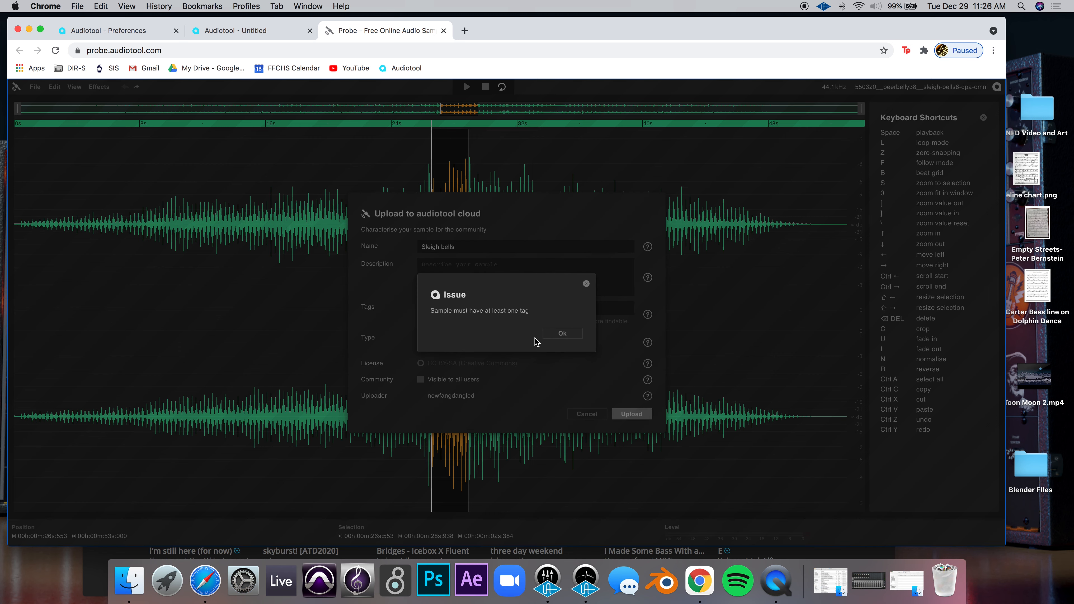
left_click(556, 334)
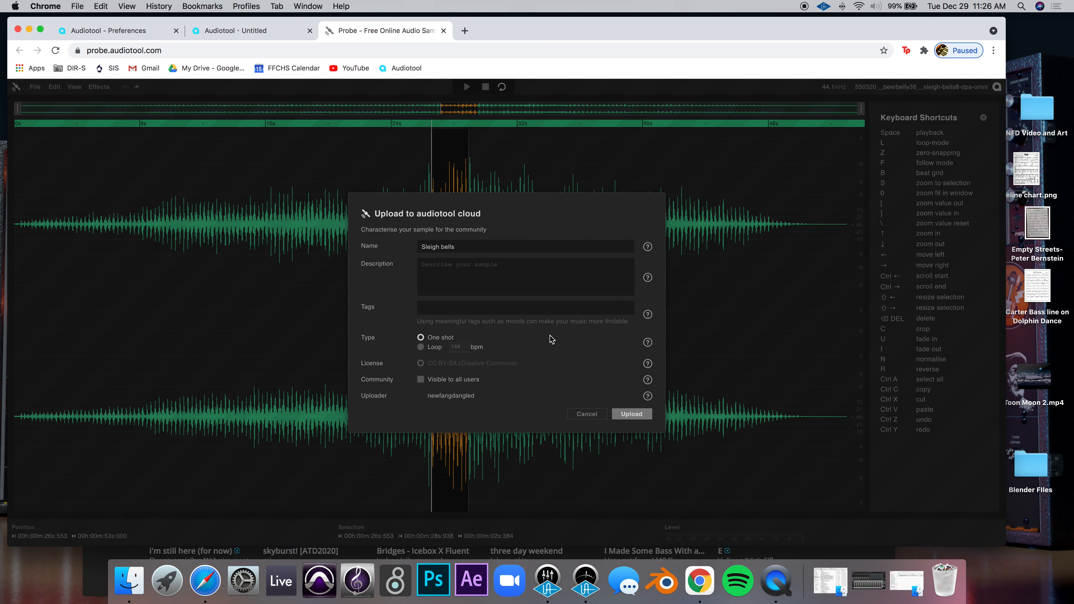
left_click(449, 308)
type("s")
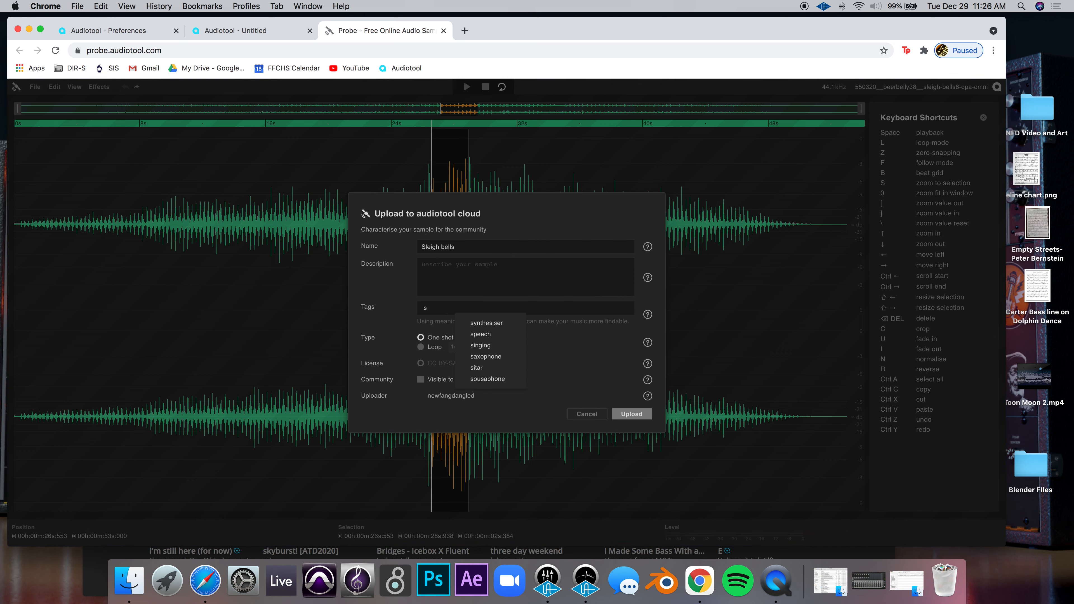
type("leigh bells")
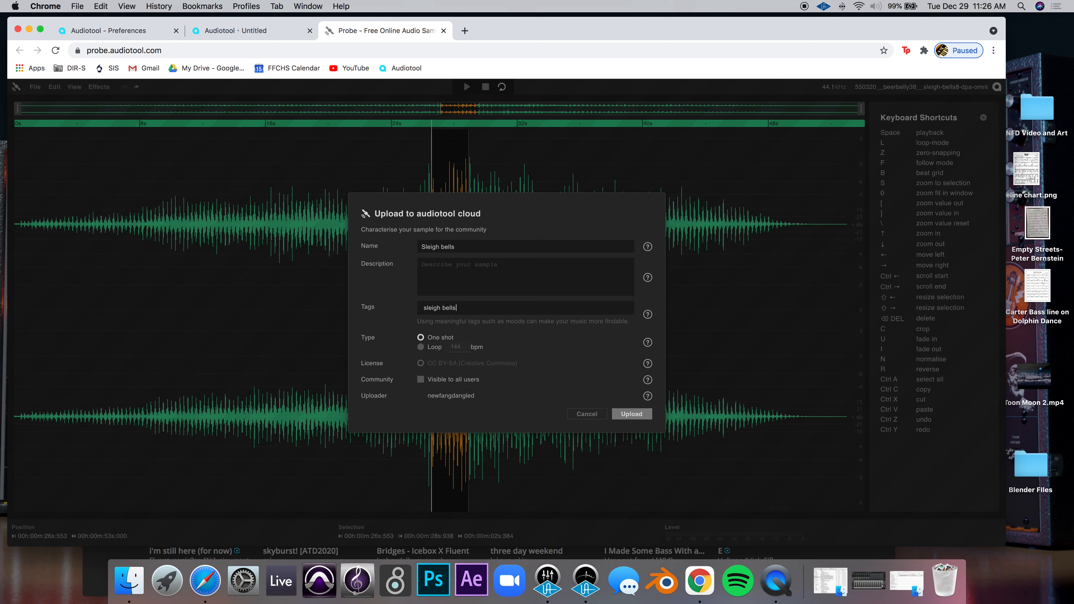
key("Return")
left_click(643, 414)
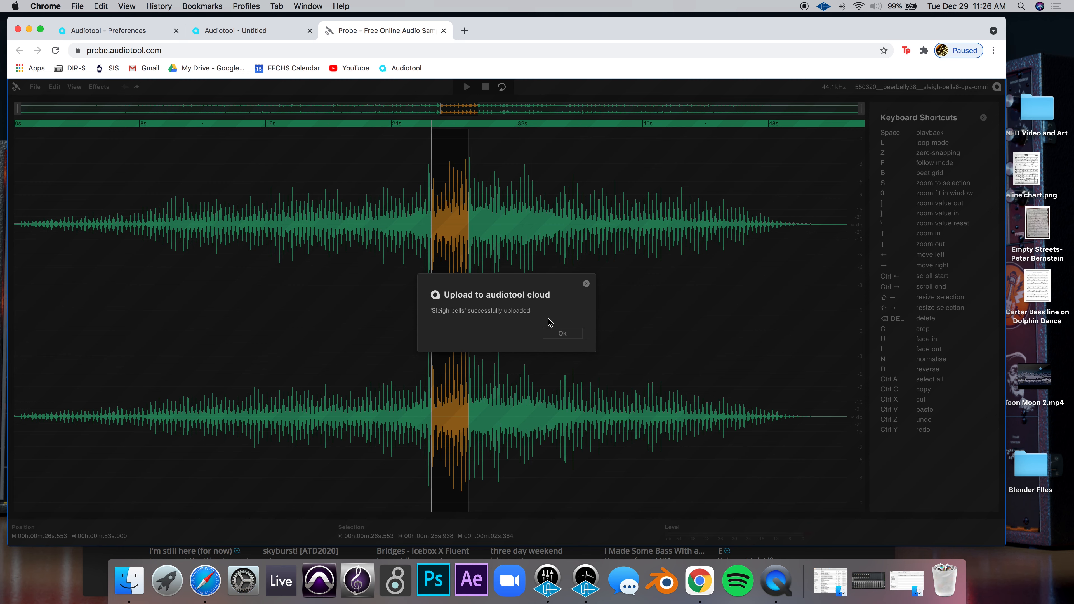
left_click(562, 334)
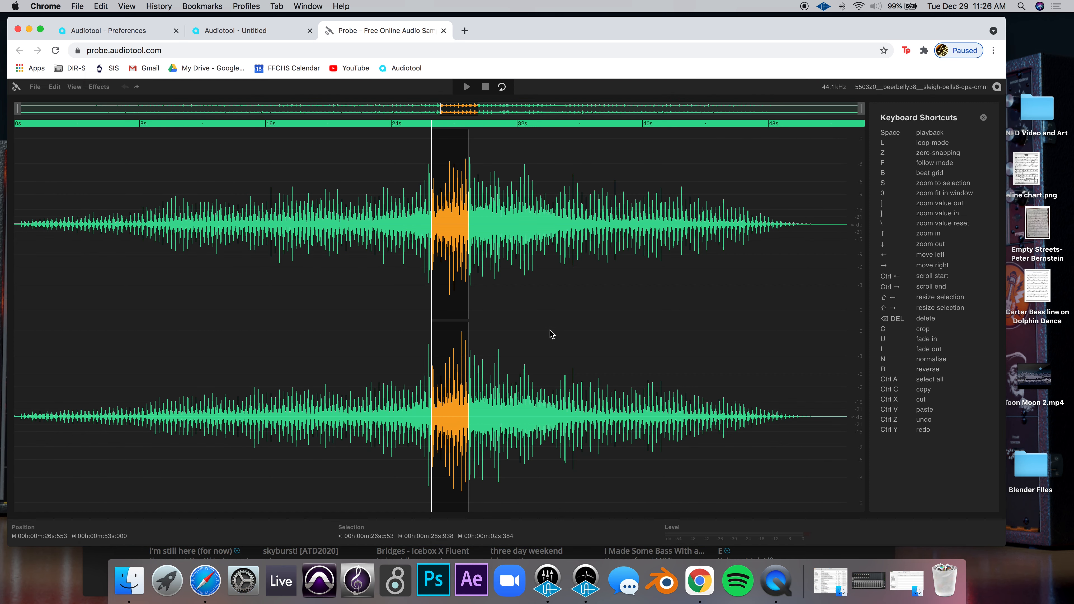
Step: Switch to the untitled Audiotool studio project and limit the sample browser to your own samples
left_click(250, 31)
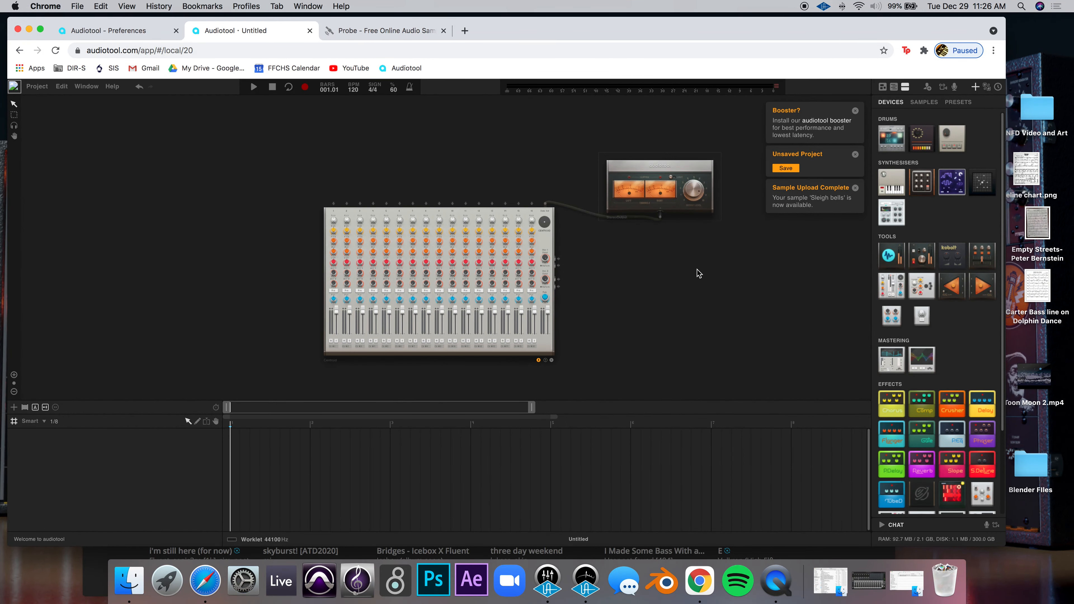
left_click_drag(715, 276, 700, 275)
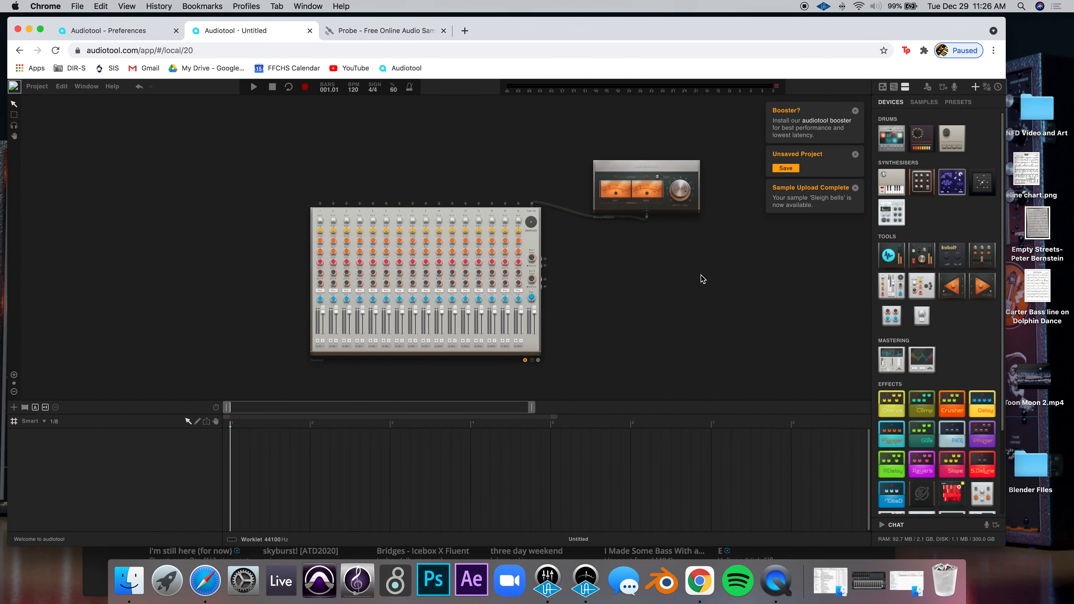
left_click(925, 102)
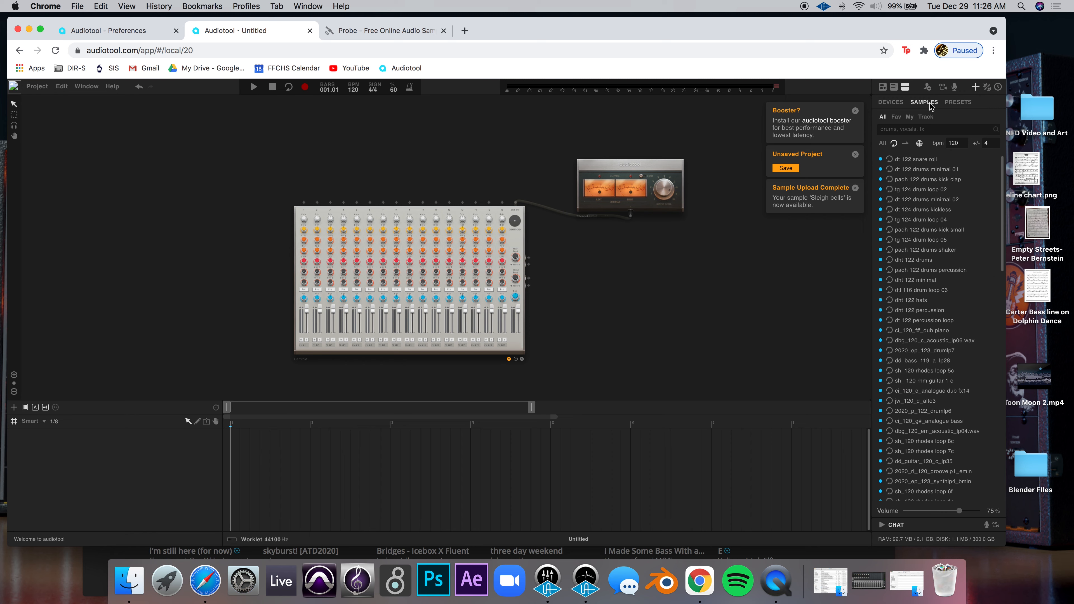
left_click(911, 118)
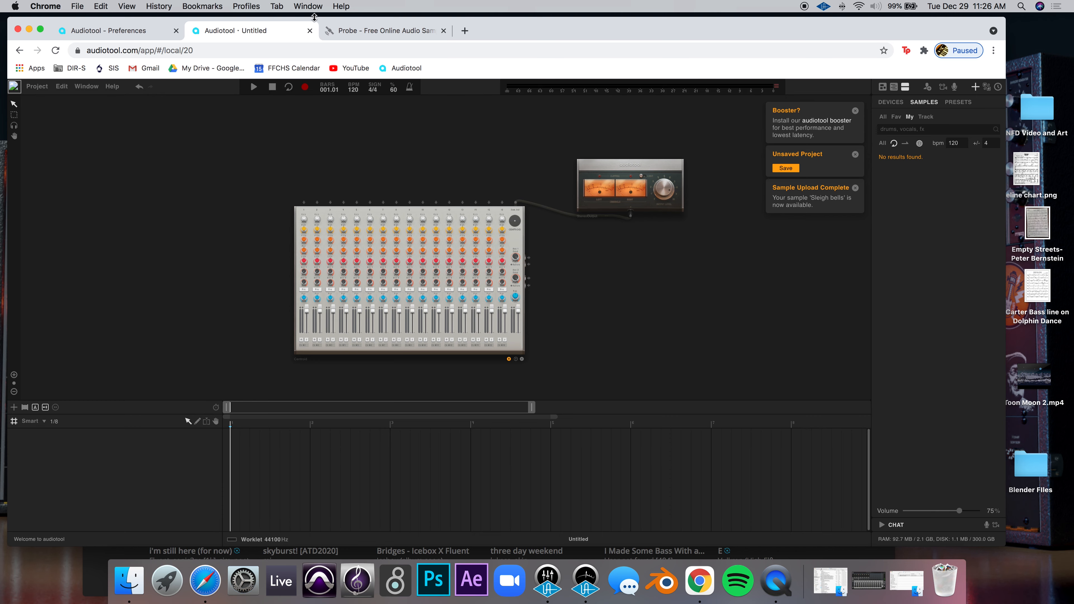
Step: Close and relaunch the Audiotool studio, reopen the most recent untitled project, and dismiss the introduction and tip of the day
left_click(310, 31)
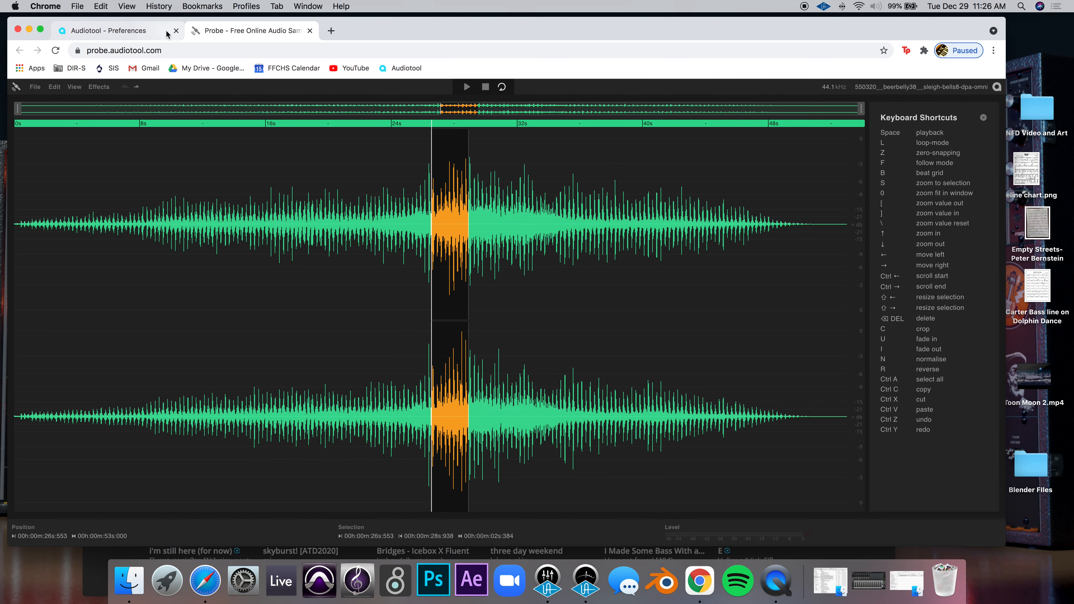
left_click(152, 32)
left_click(368, 95)
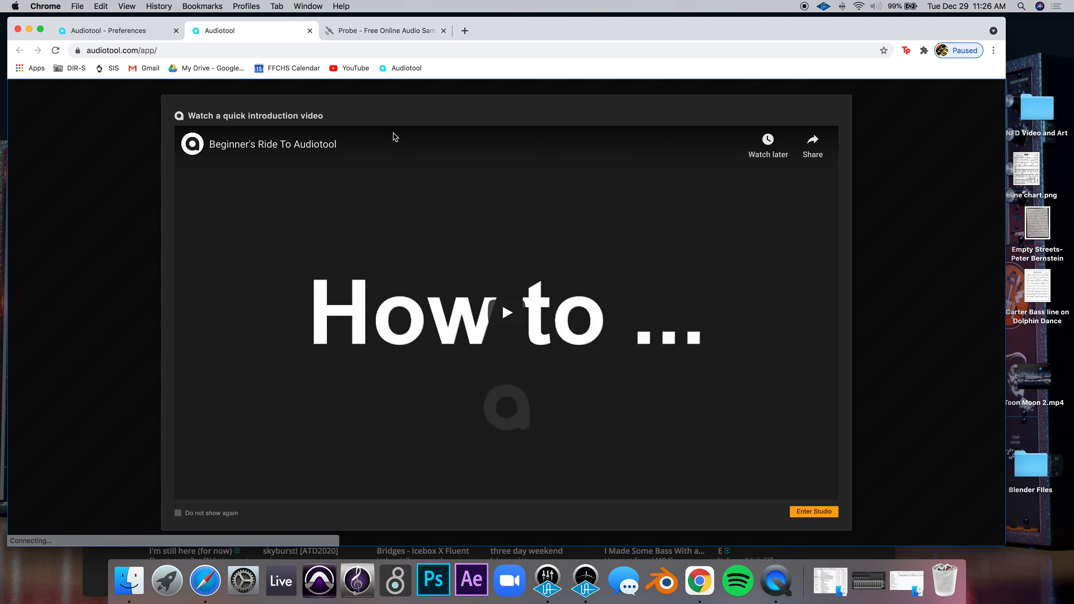
left_click(817, 513)
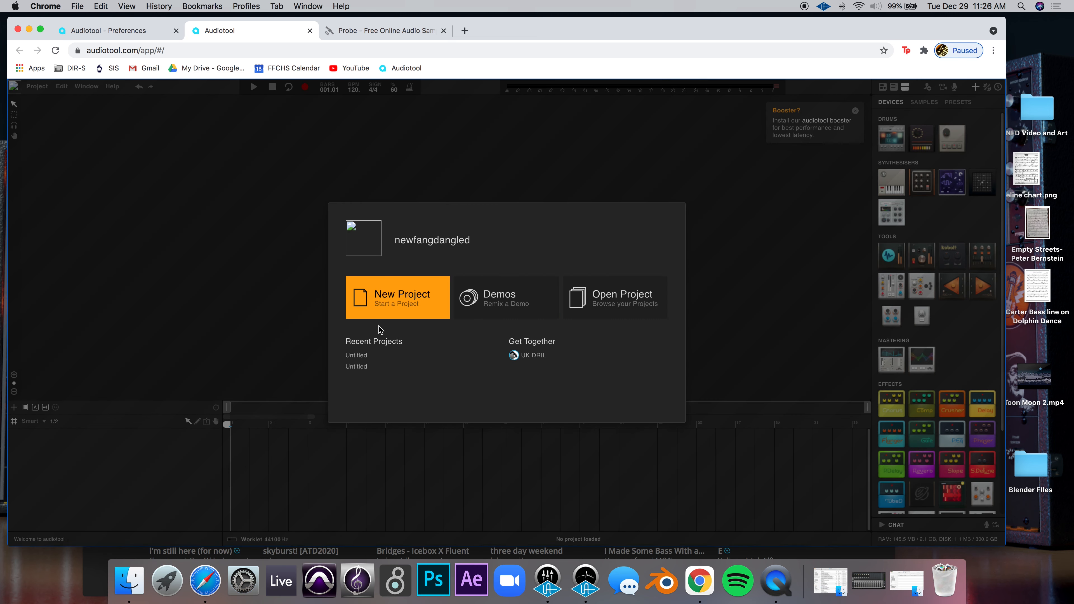
left_click(359, 357)
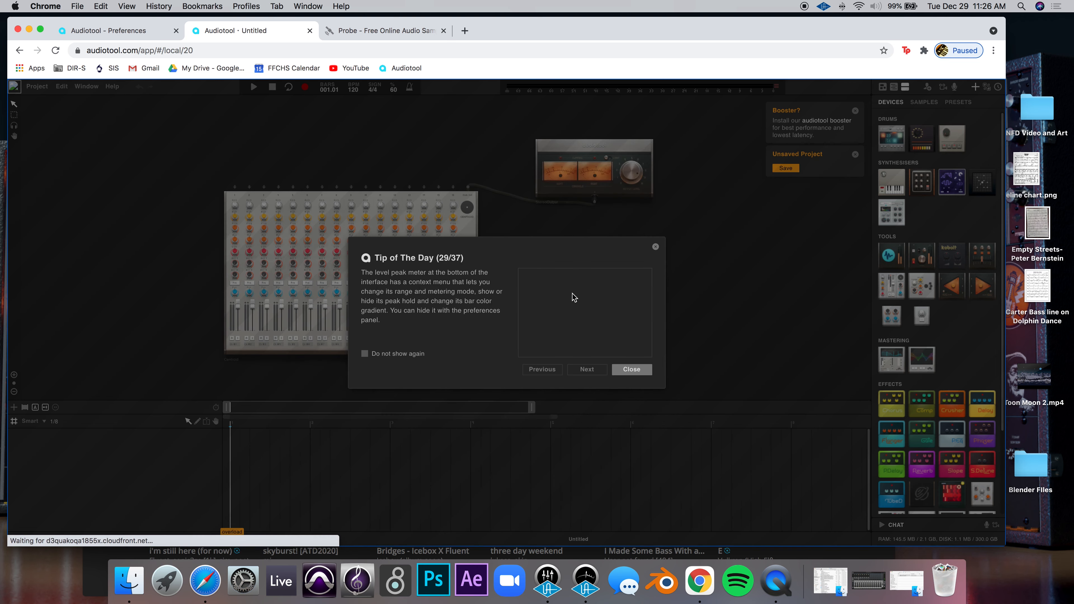
left_click(635, 374)
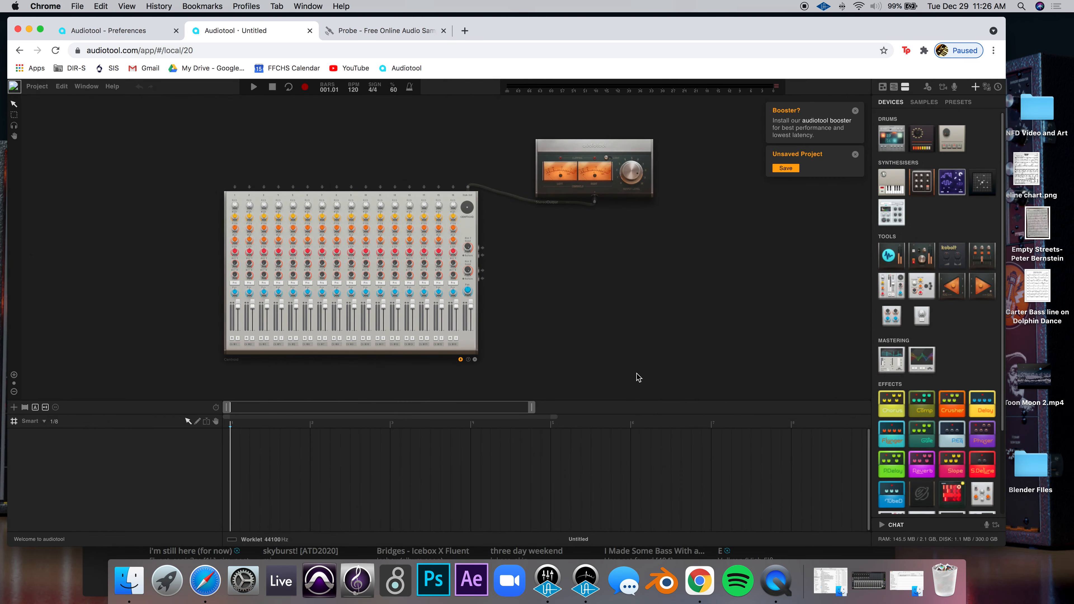
Step: Limit the sample browser to your own samples, include all sample types, and preview the sleigh bells sample
left_click(929, 104)
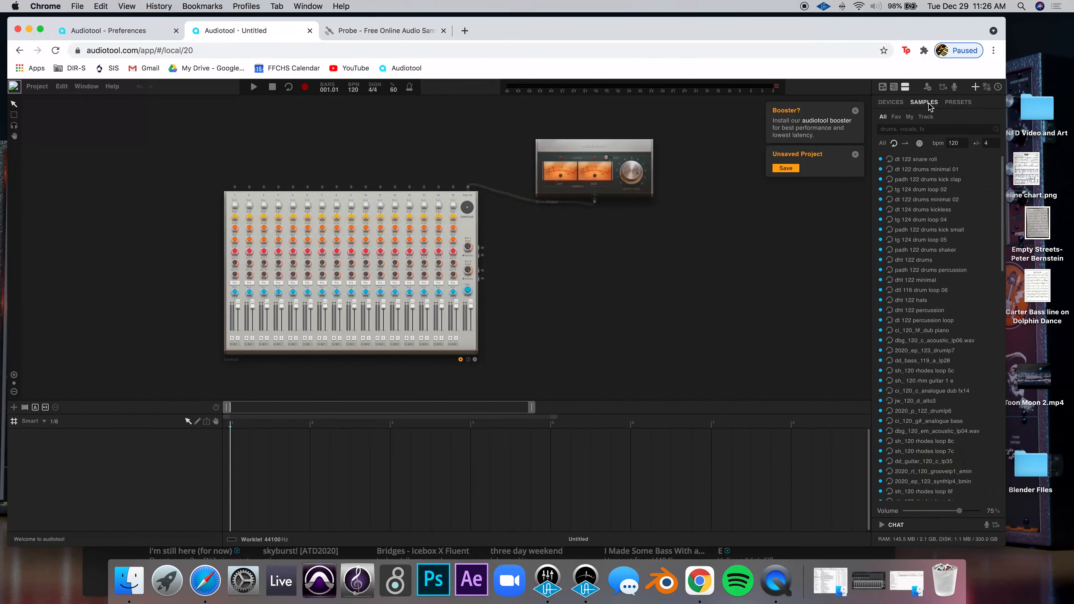
left_click(910, 118)
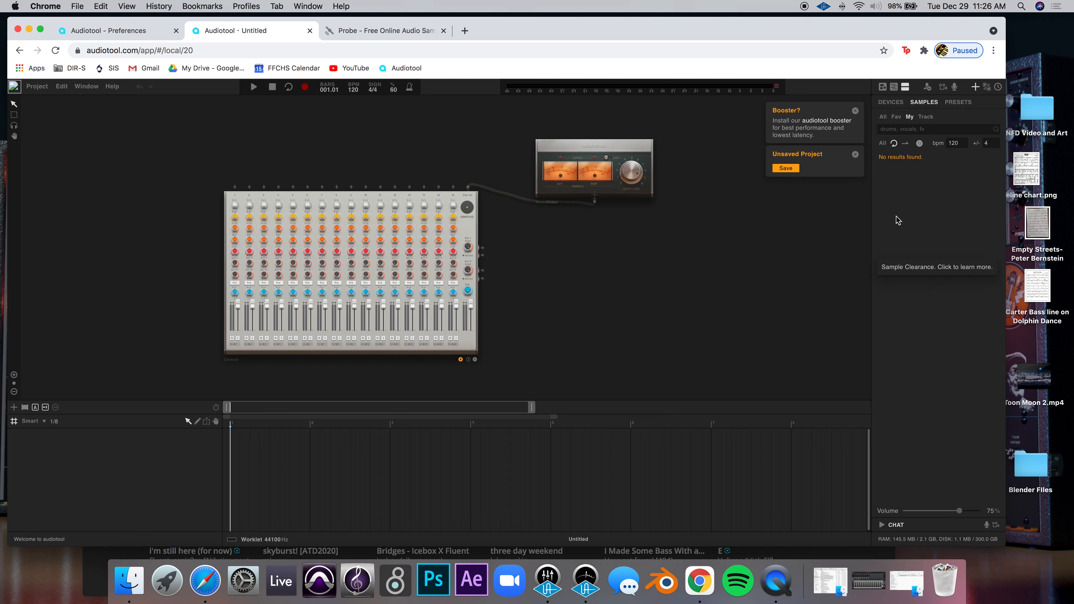
left_click(884, 143)
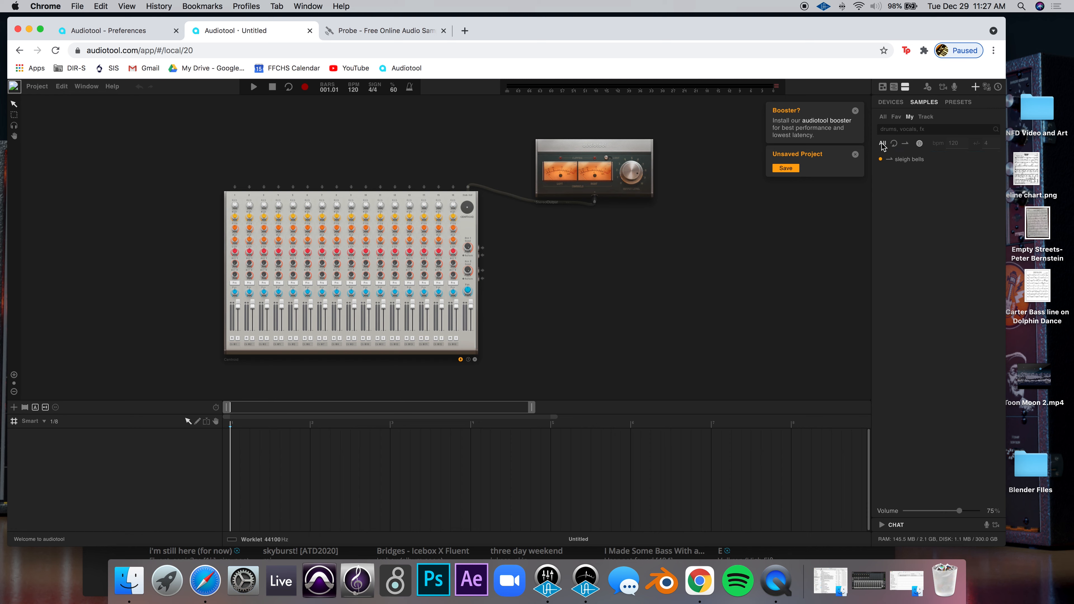
left_click(909, 161)
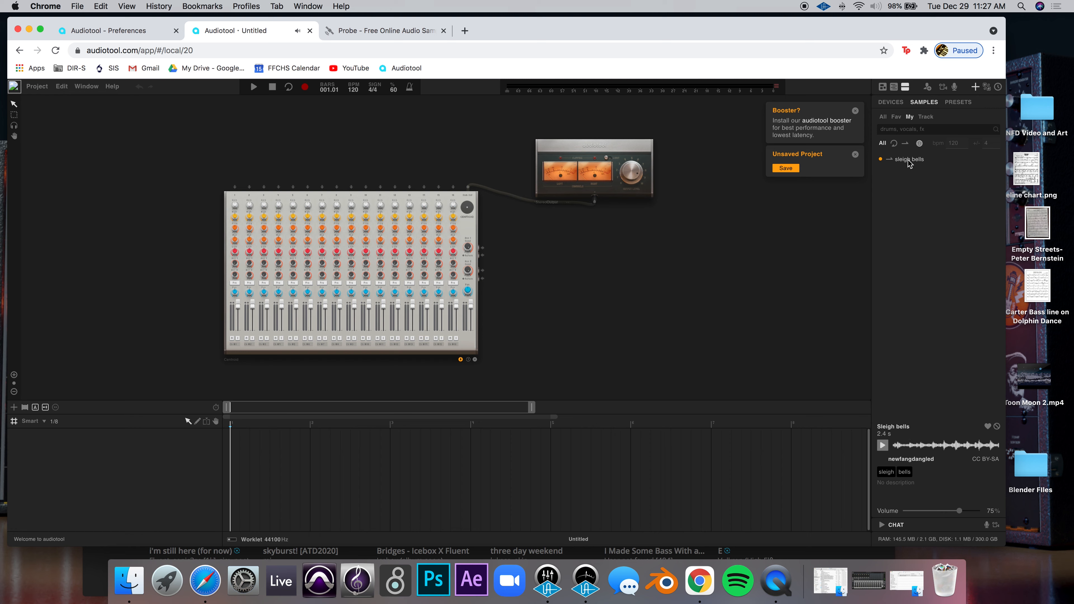
Step: Check the loop and one-shot filters, restore all sample types, and place the sleigh bells sample on the studio desktop beside the mixer
left_click(894, 145)
left_click(905, 145)
left_click(882, 144)
left_click_drag(915, 165, 559, 264)
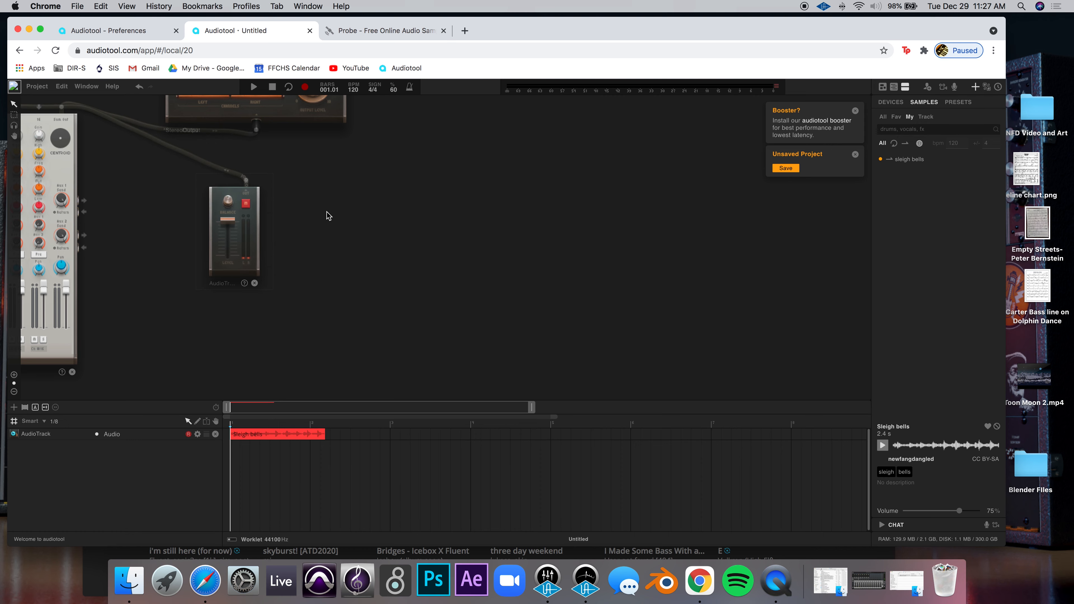
Step: List samples from all sources in the sample browser and move the sleigh bells audio track device slightly closer to the mixer
left_click_drag(330, 216, 523, 208)
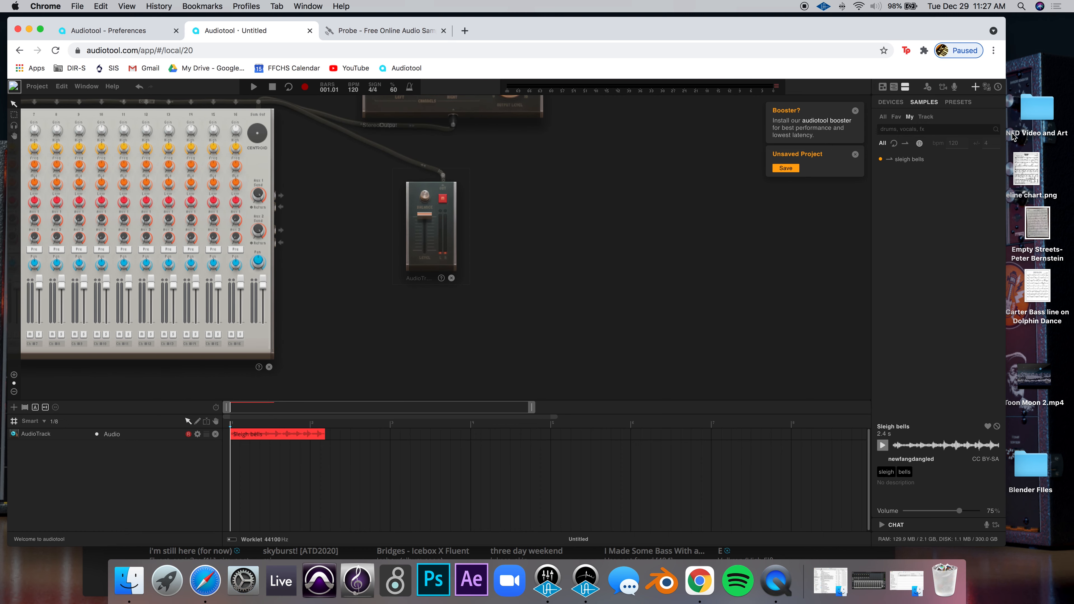
left_click(884, 117)
left_click_drag(434, 191, 412, 185)
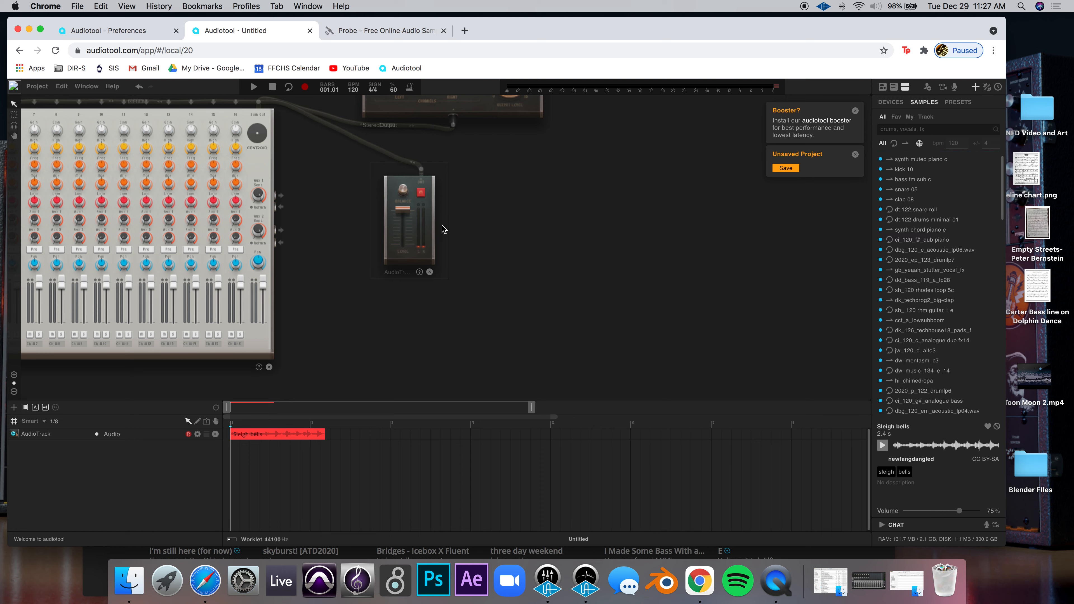
Step: Switch back to the sleigh bells recording in Probe and display the available file and upload commands
left_click_drag(504, 29, 558, 42)
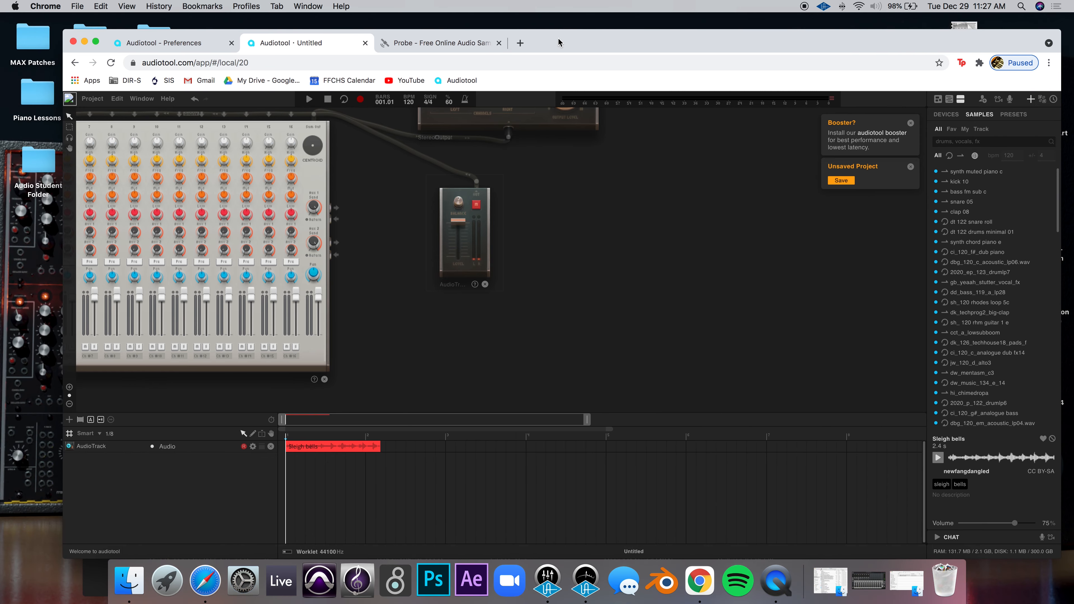
left_click(454, 43)
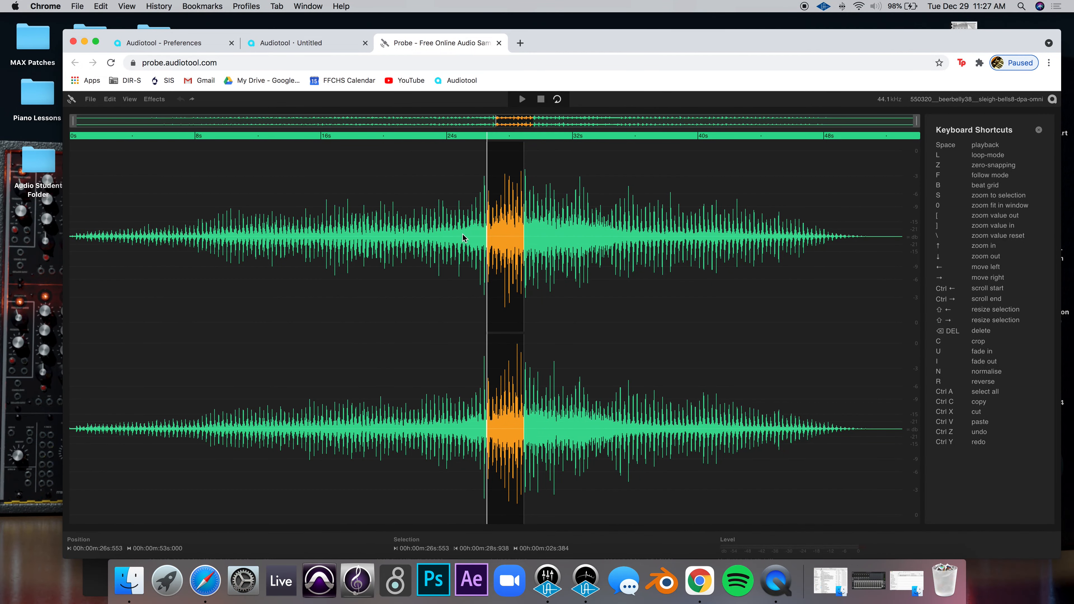
left_click(91, 100)
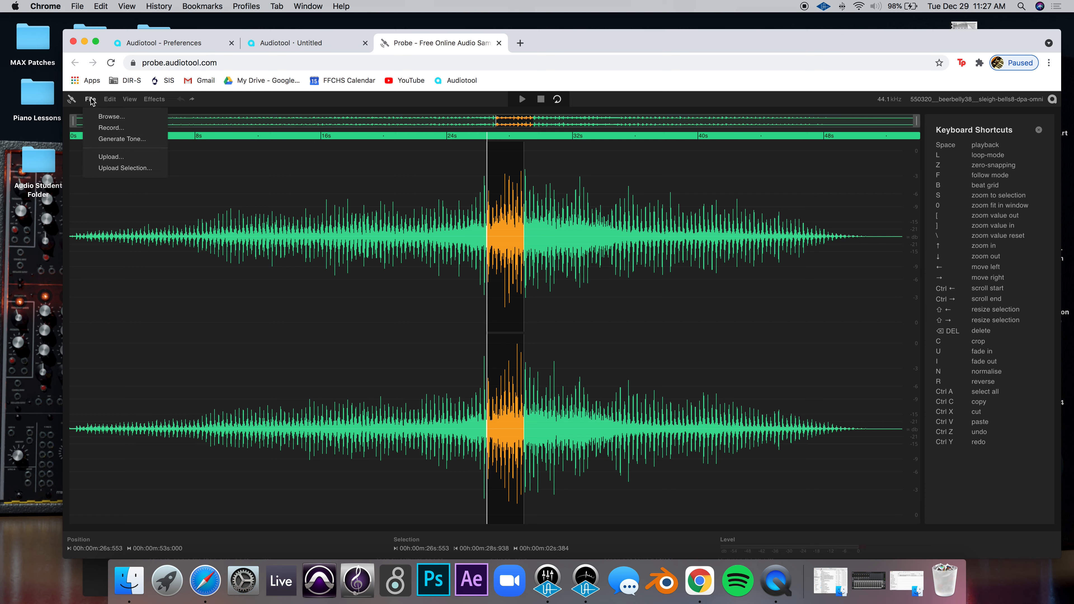